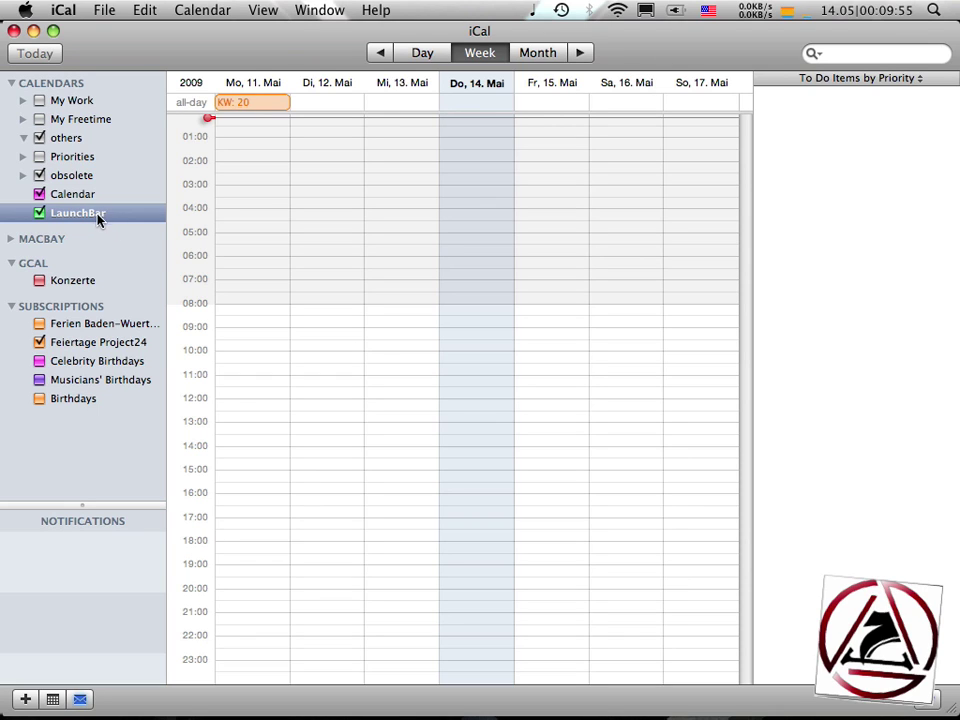
Select the LaunchBar calendar in iCal's sidebar in the 11–17 May week view.
left_click(96, 214)
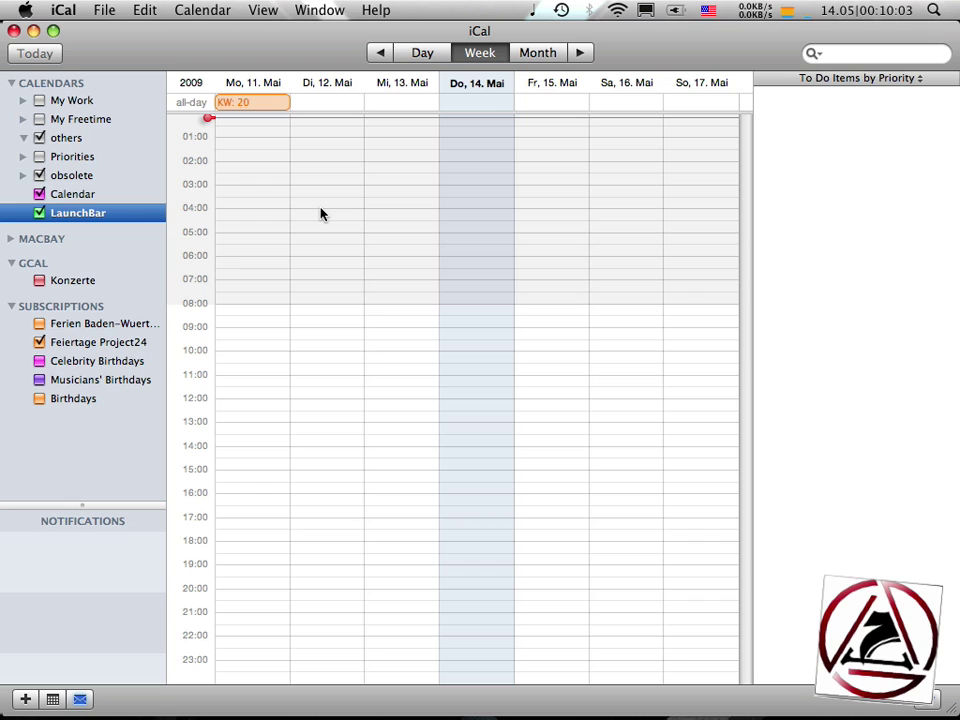
Through LaunchBar's iCal 'lb' calendar, enter a 'Call mom' to-do.
key("super+space")
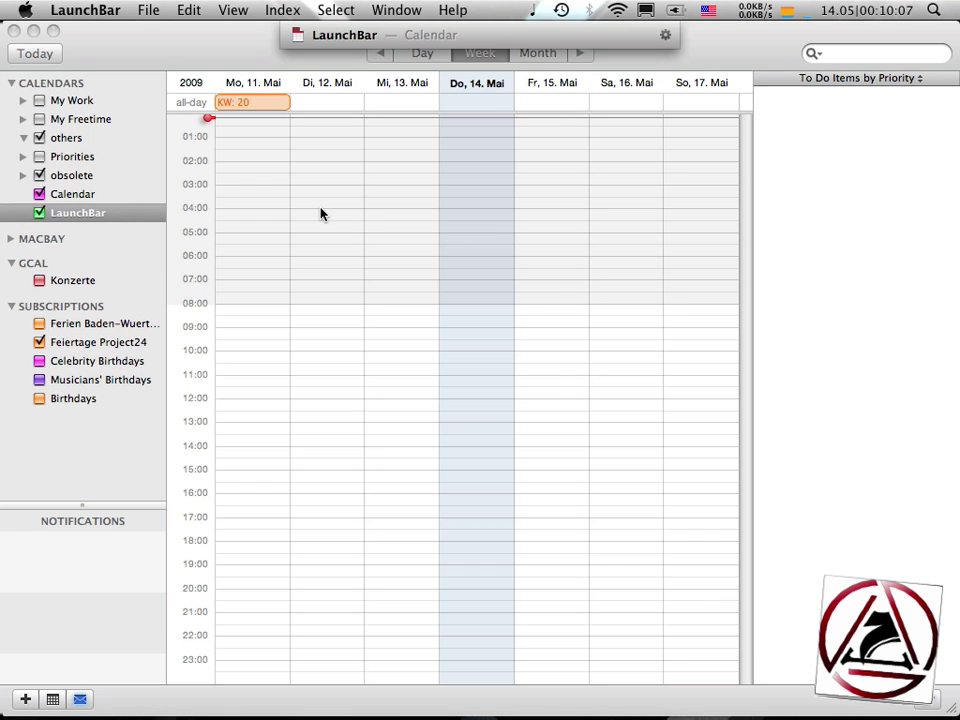
type("ical")
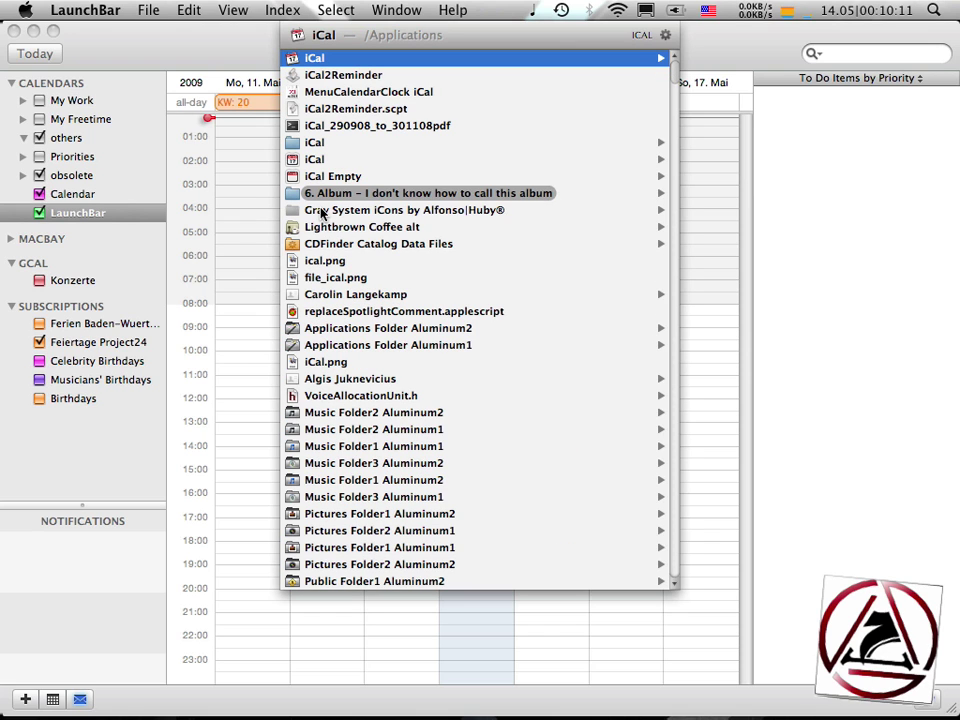
key("Right")
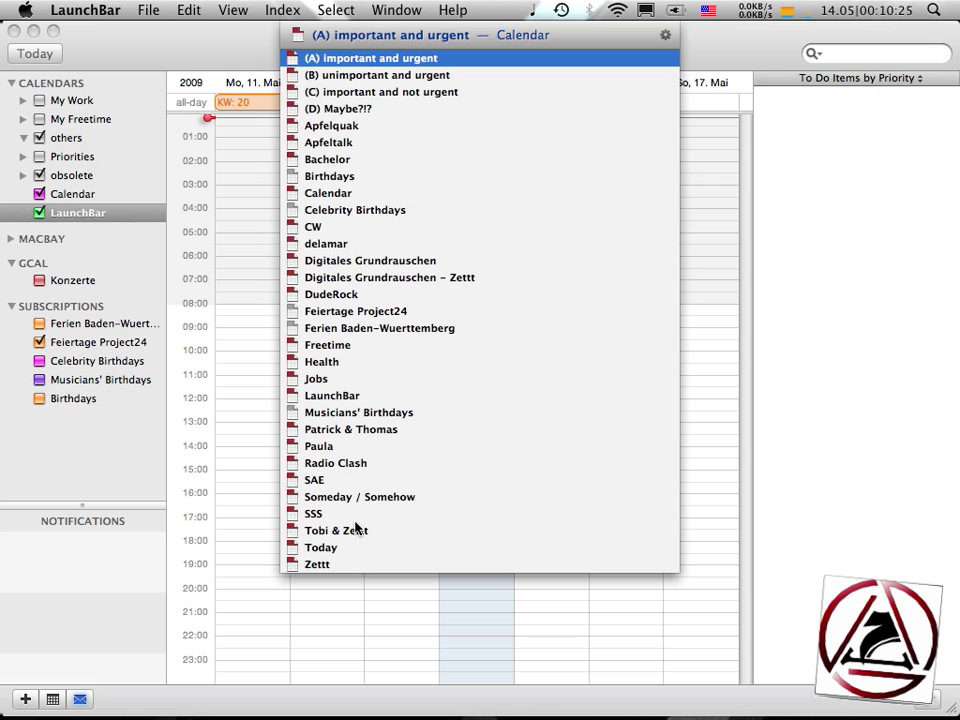
type("lb")
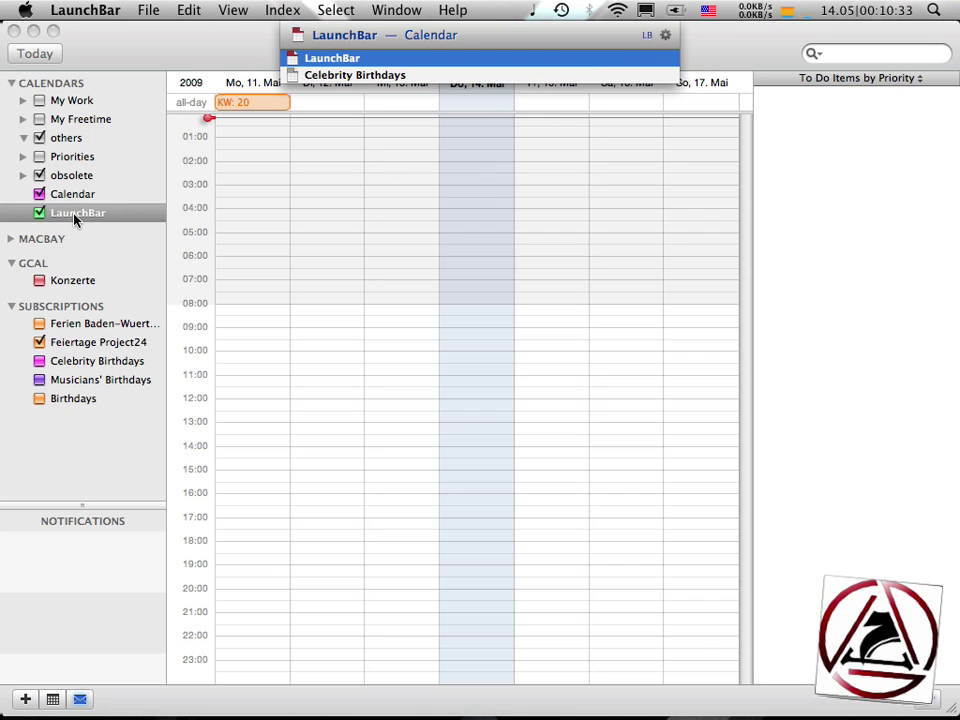
key("space")
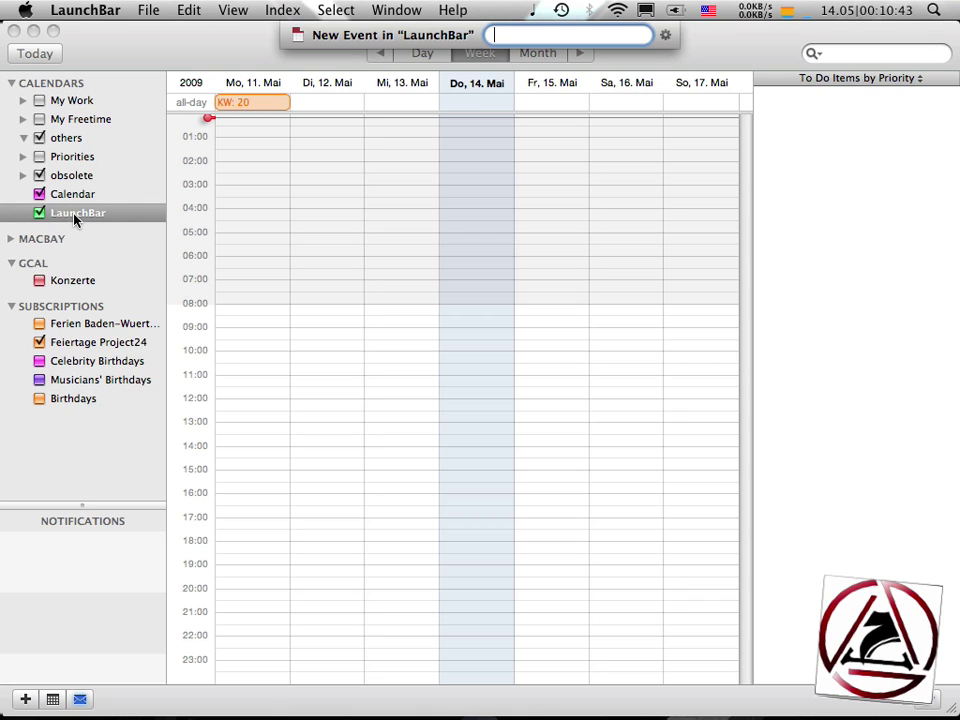
type("Call mom")
key("Return")
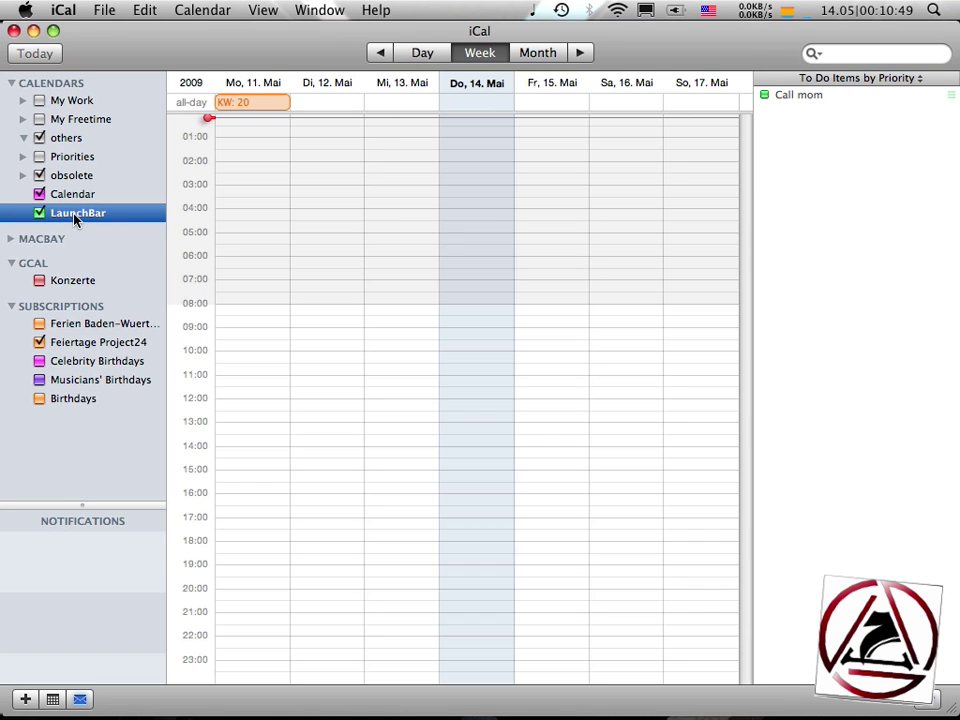
left_click(846, 94)
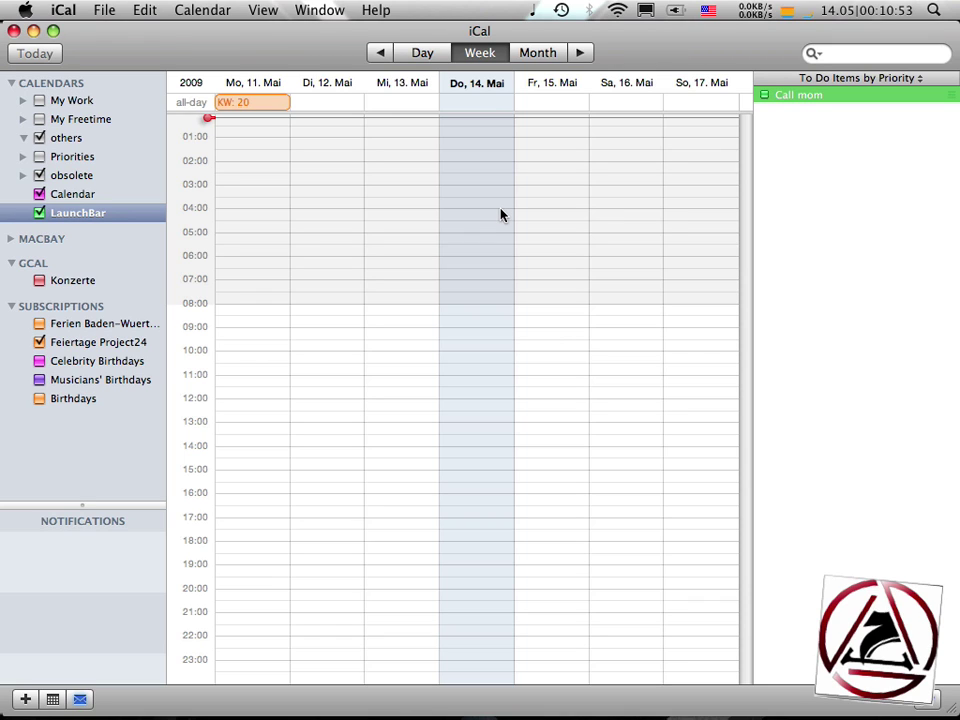
left_click(938, 171)
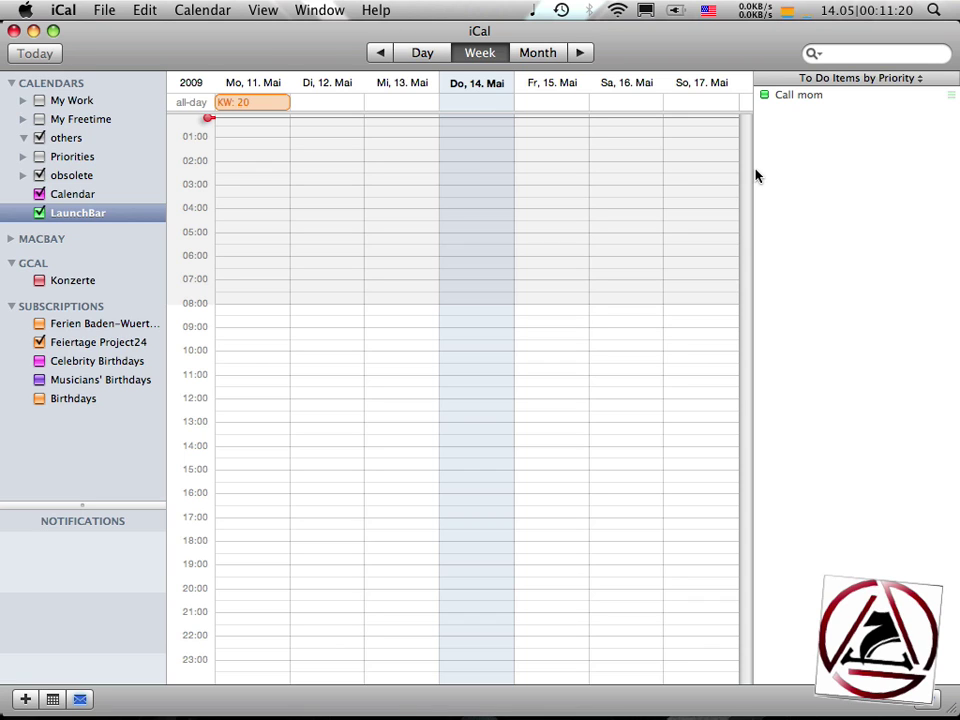
Create an all-day event via LaunchBar with 'Birthday @ tomorrow'.
key("super+space")
key("space")
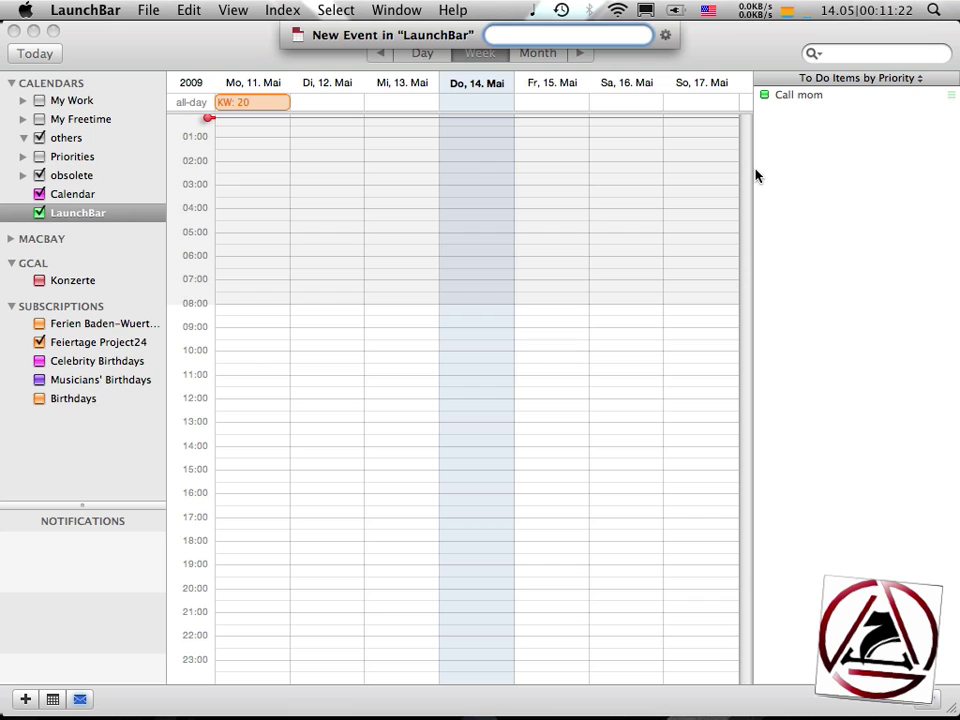
type("Birthday @ tomo")
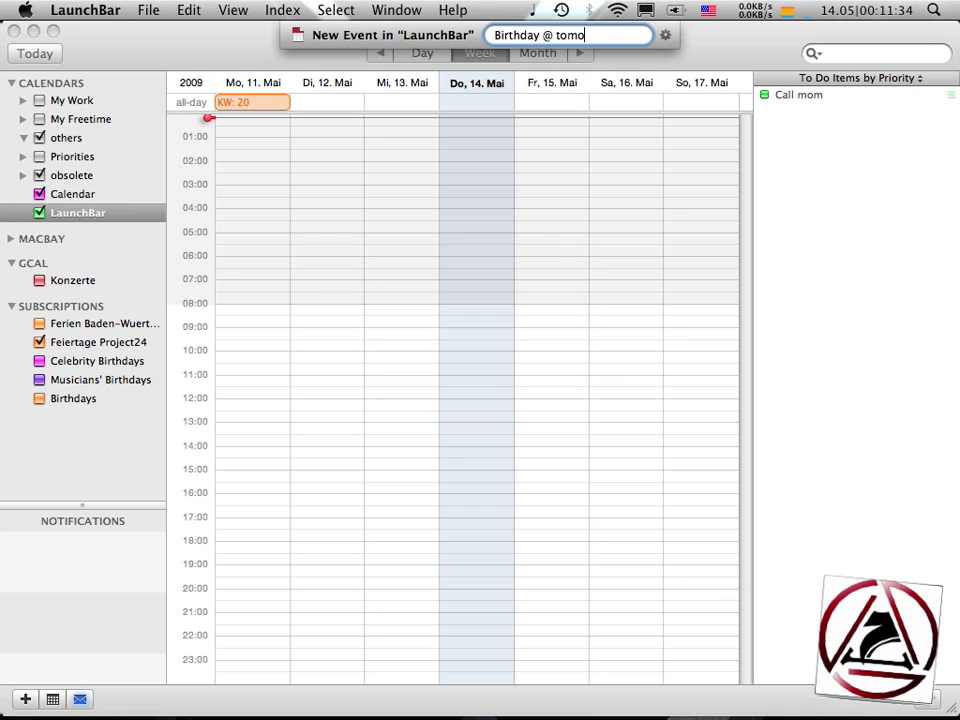
type("rrow")
key("Return")
Inspect the Birthday event's details, then undo and redo its creation.
left_click(528, 152)
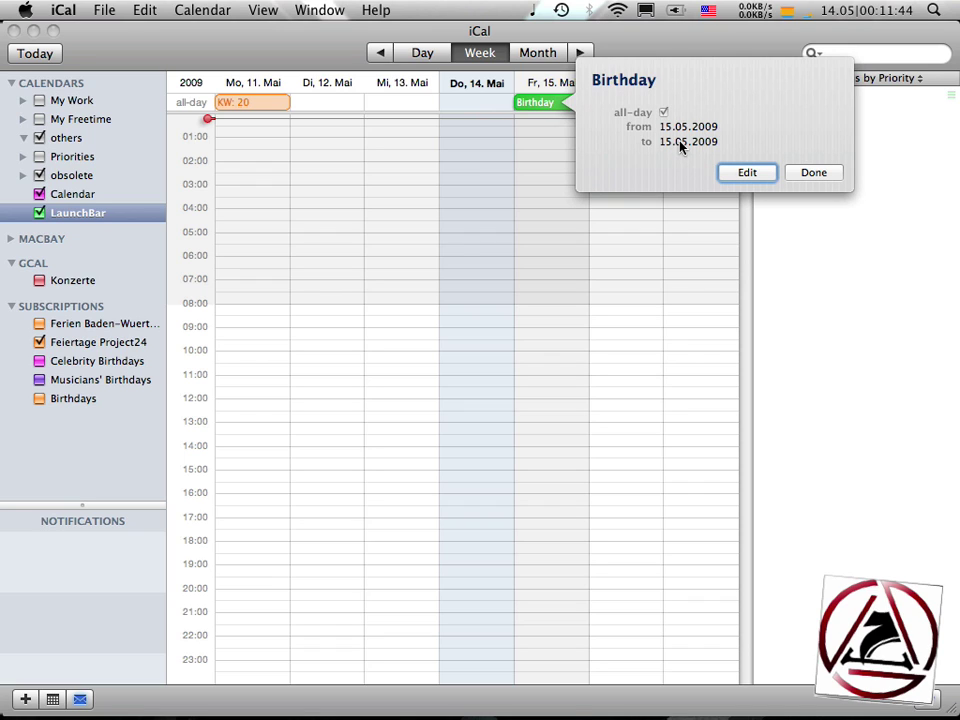
left_click(806, 174)
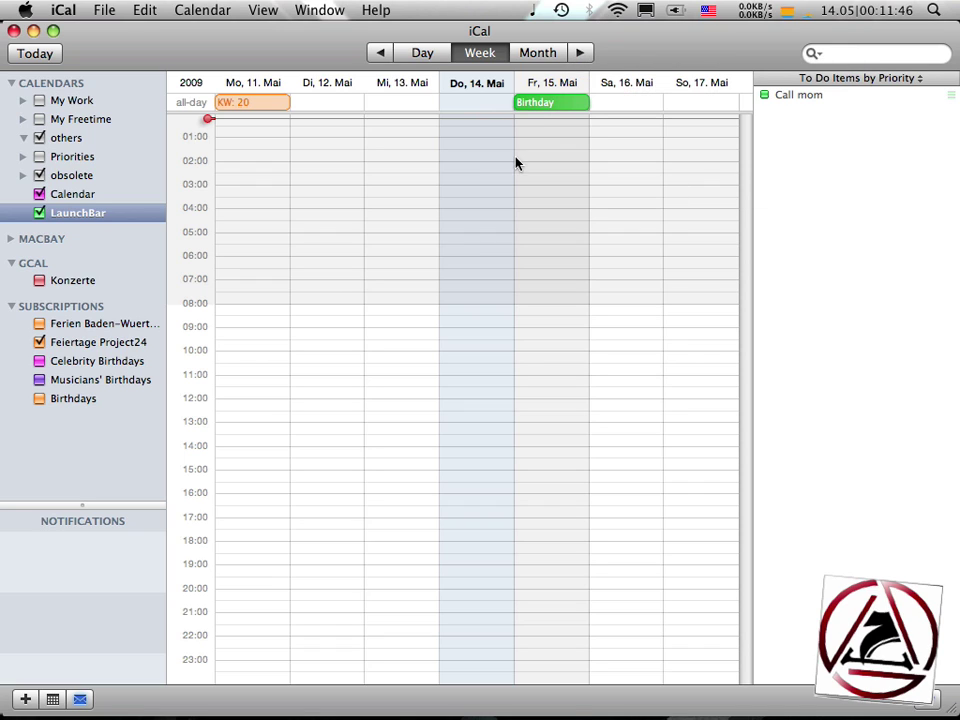
key("Delete")
key("super+z")
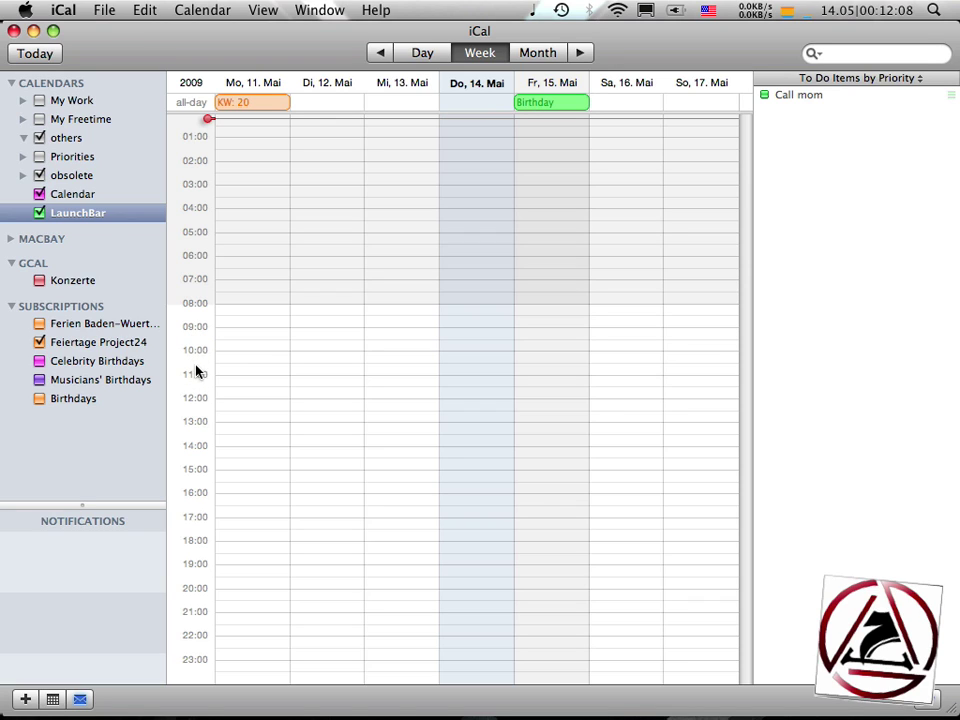
Create 'Clean HD @ tomorrow 9-11am' via LaunchBar and view the event's details.
key("super+space")
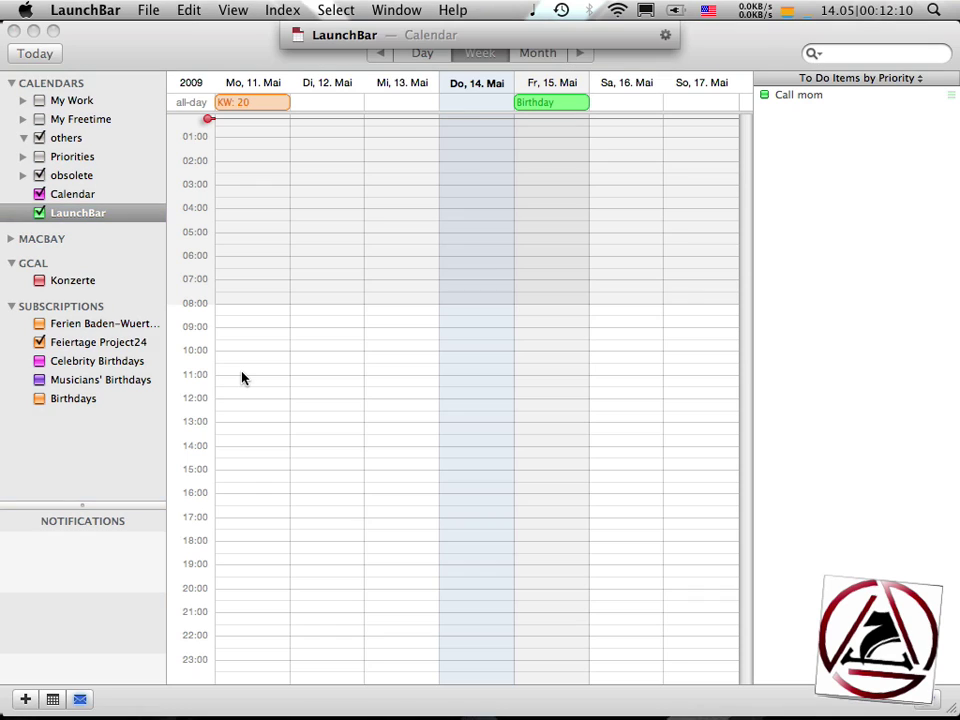
key("space")
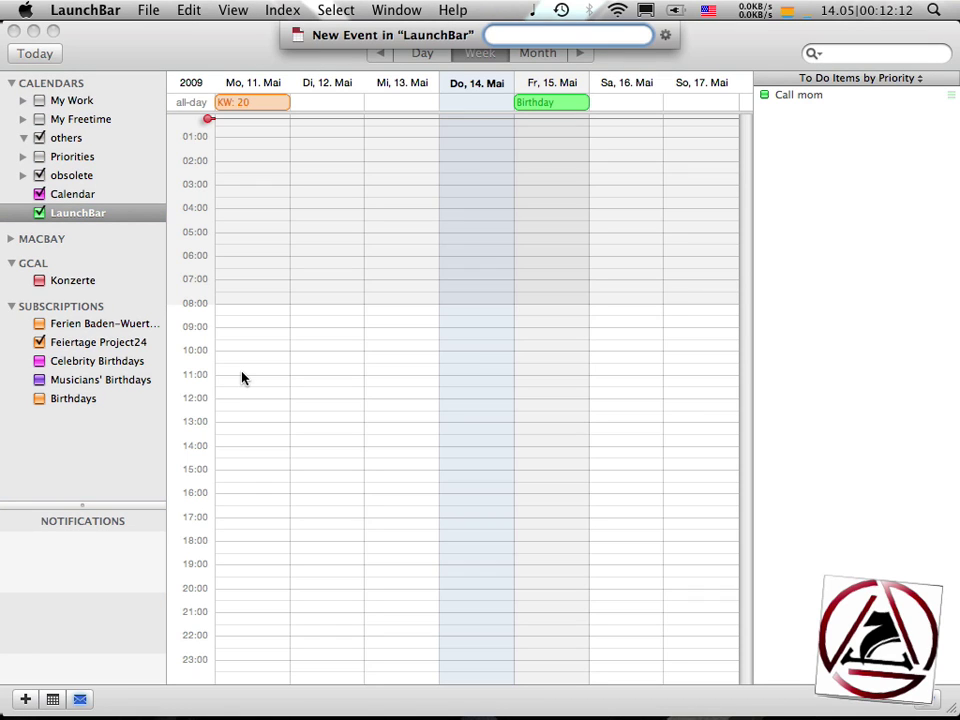
type("Clean HD @ tomoo")
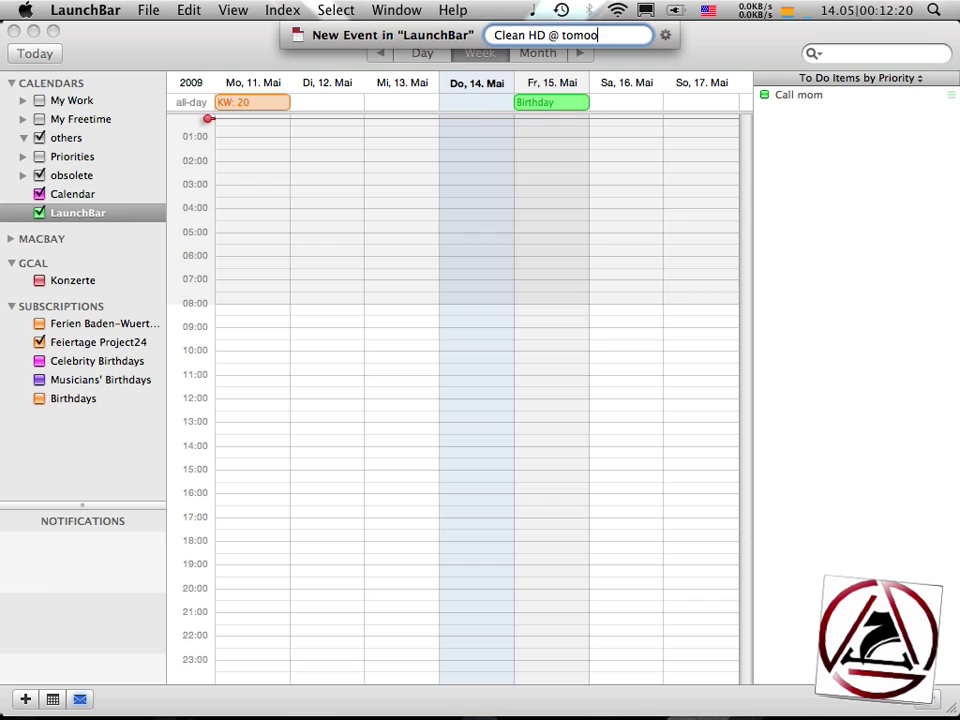
key("BackSpace")
type("rrow ")
type("9am")
key("BackSpace")
key("BackSpace")
type("-11a")
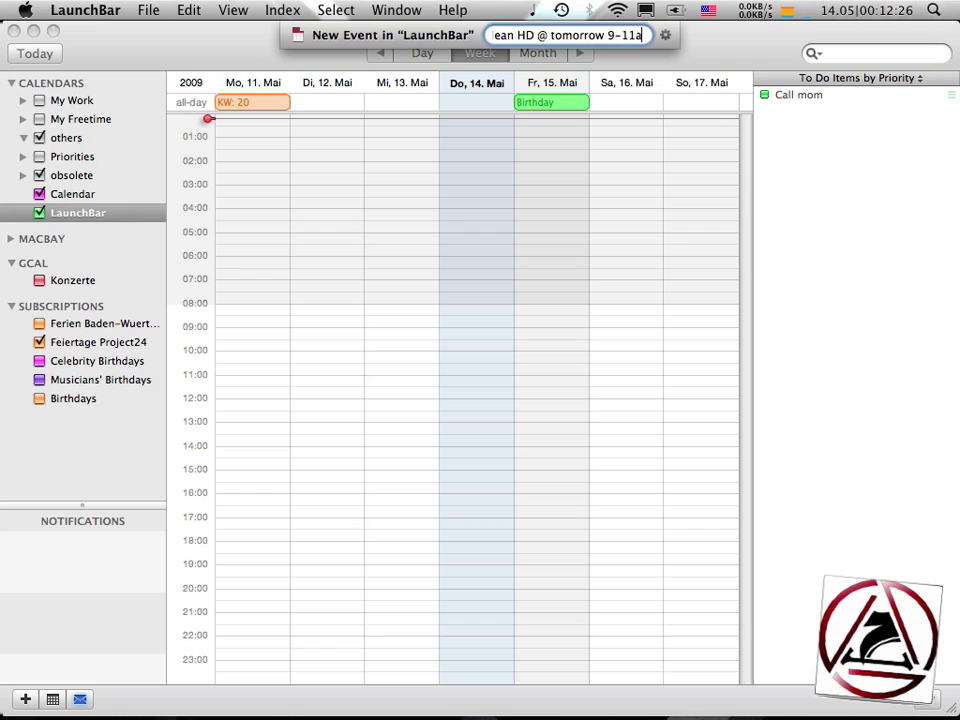
type("m")
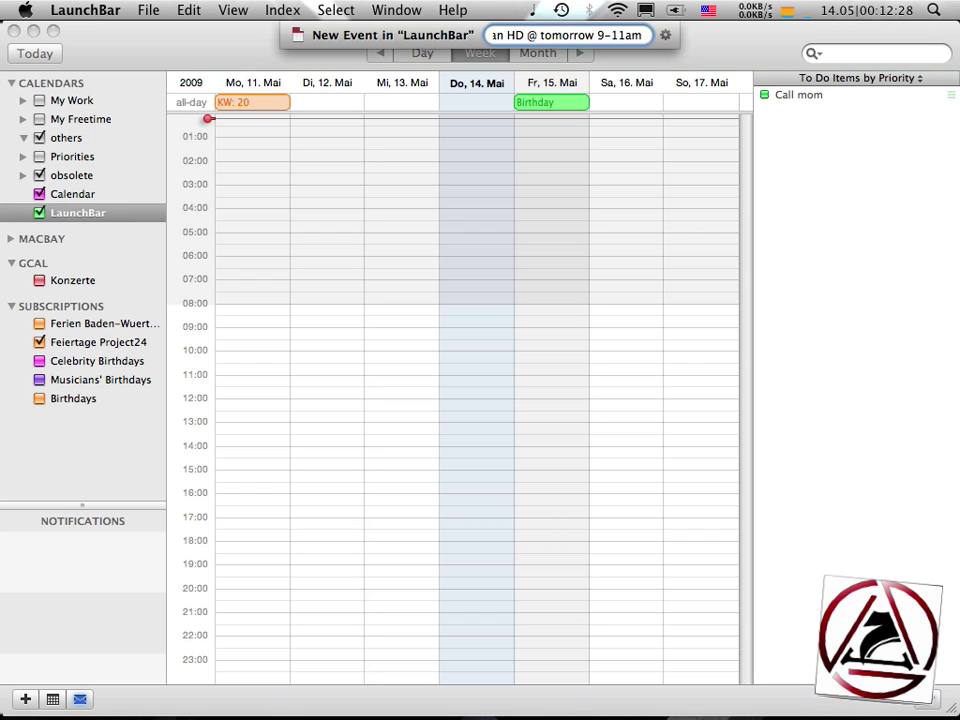
key("Return")
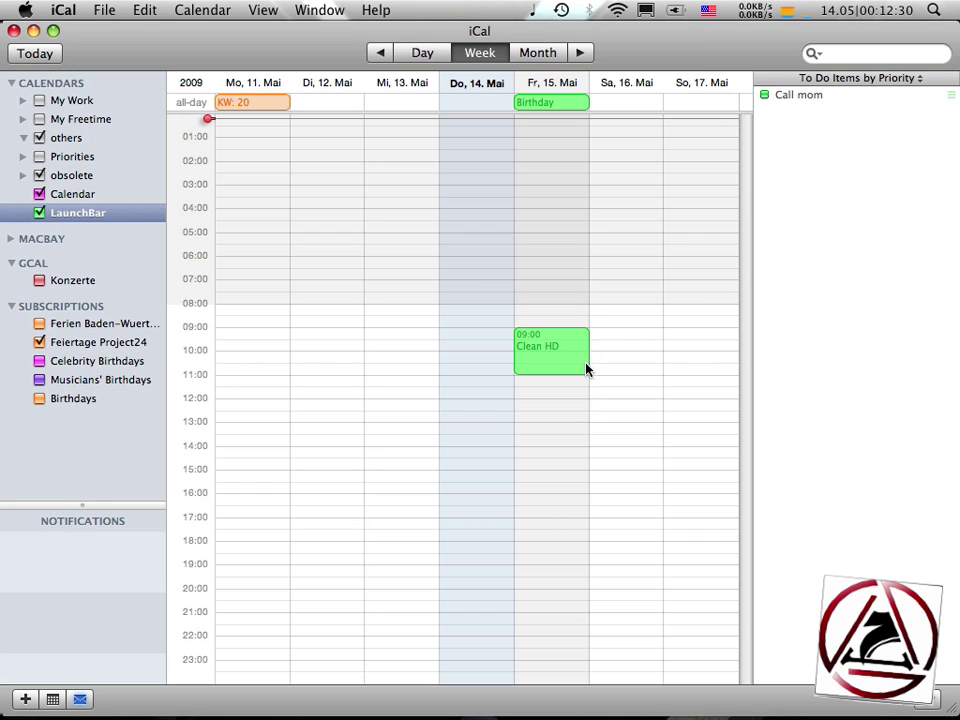
left_click(559, 350)
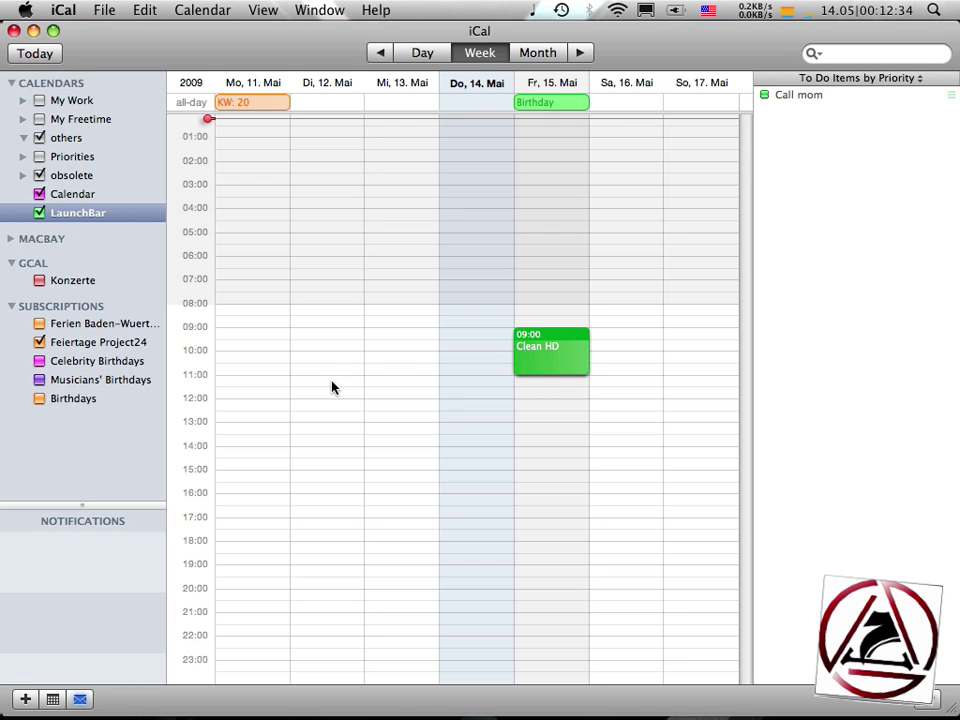
key("super+i")
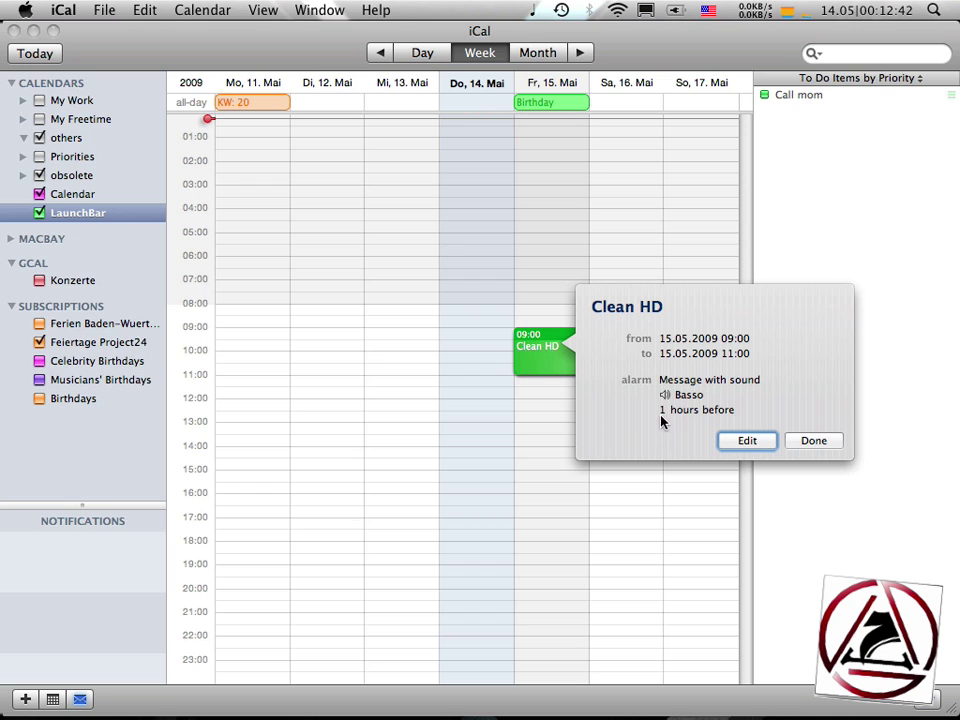
Close the Clean HD details, check Advanced and General preferences, then deselect the event.
left_click(809, 441)
key("super+comma")
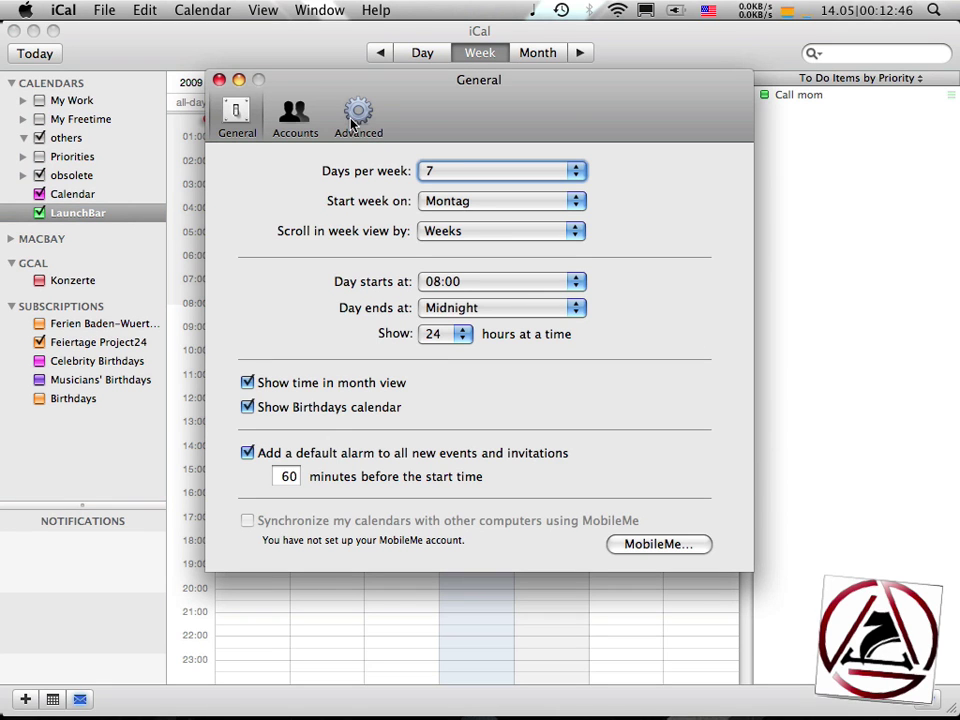
left_click(356, 115)
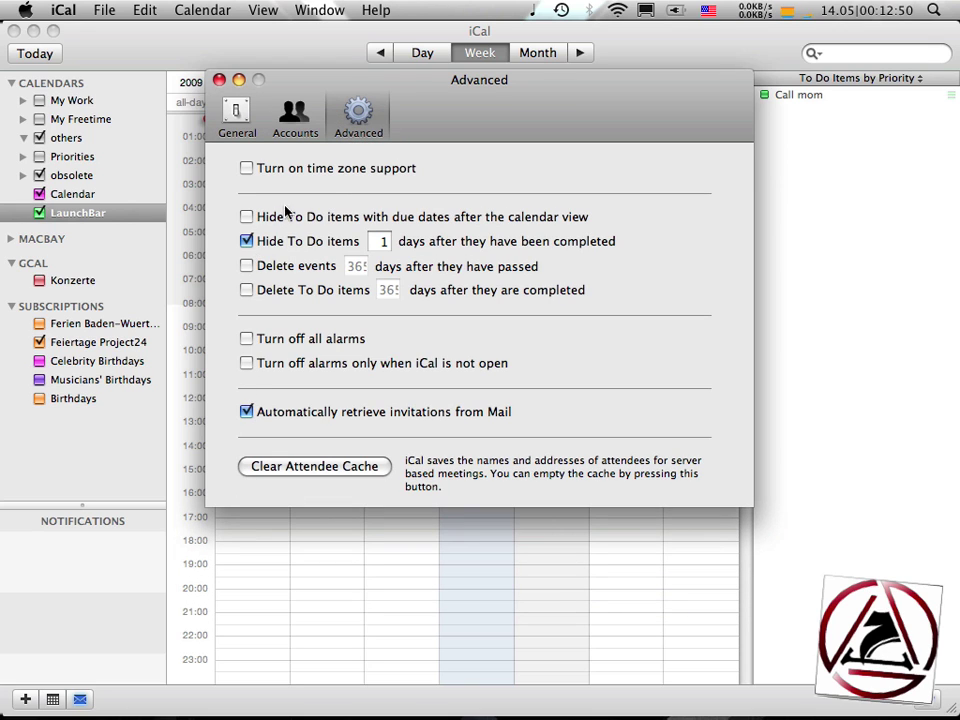
left_click(244, 133)
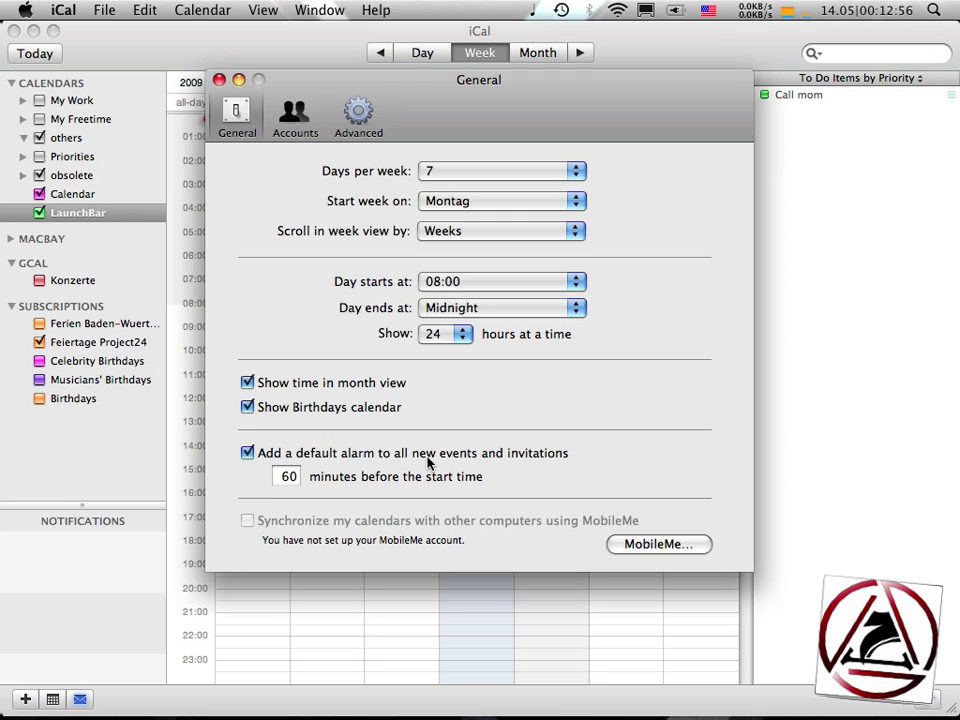
key("super+w")
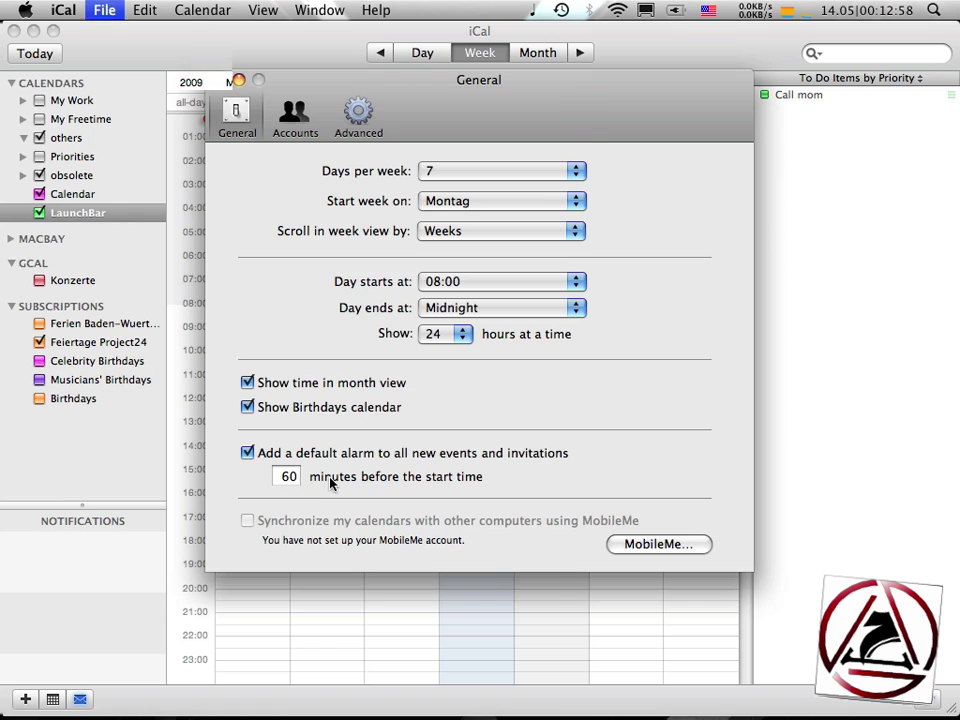
left_click(462, 365)
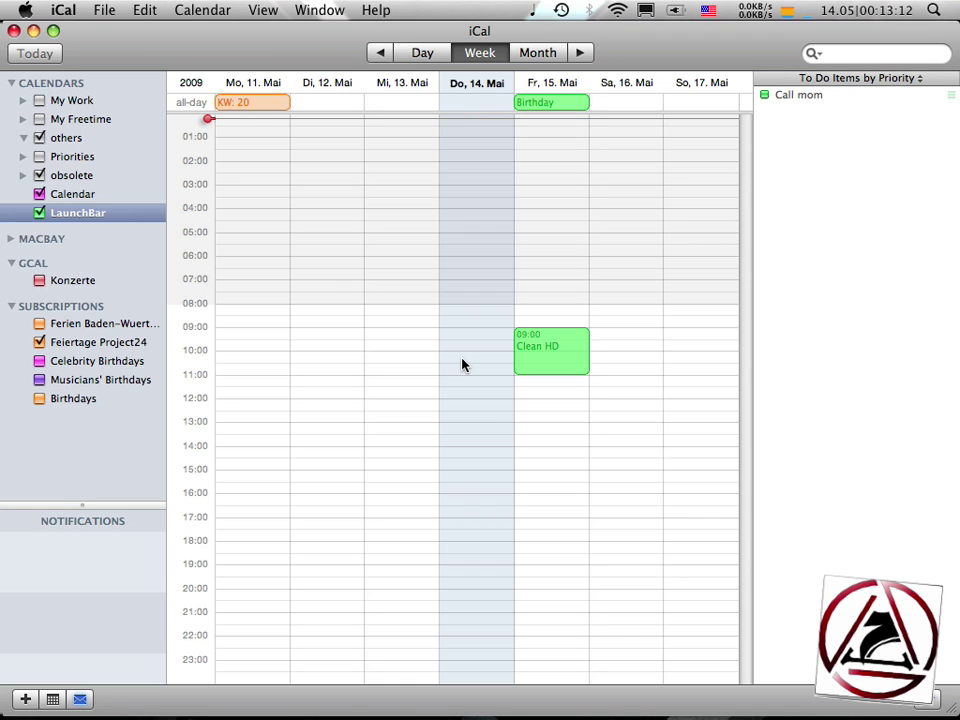
Enter 'Meeting @ may 15 11.00-15.00' as a new LaunchBar calendar event.
key("super+space")
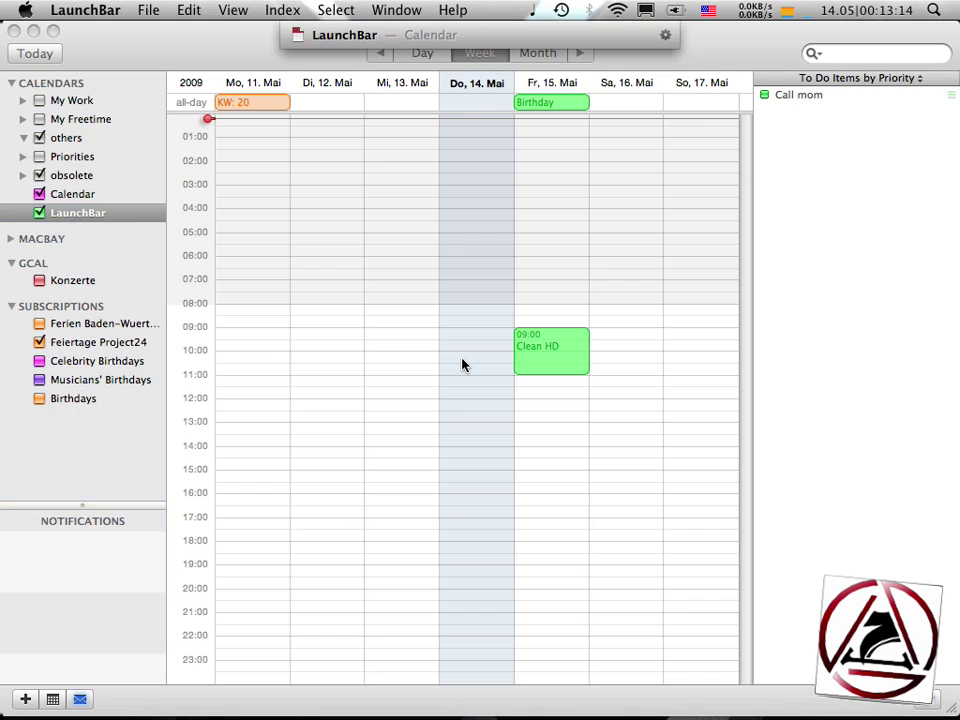
key("space")
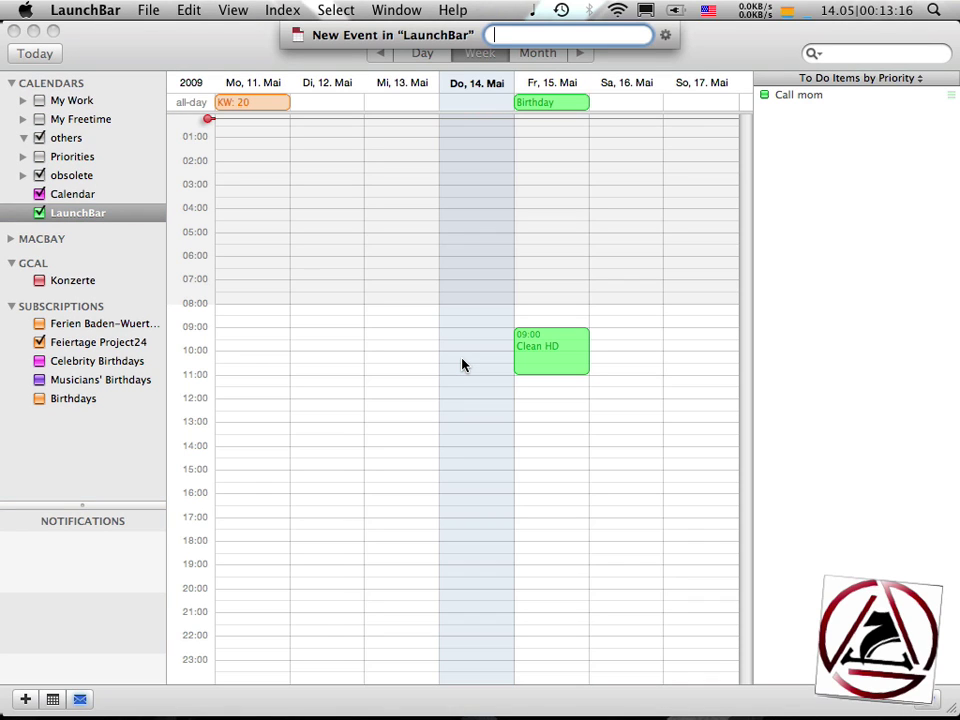
type("Meeting ")
type(">")
key("BackSpace")
key("BackSpace")
type("@ may 15")
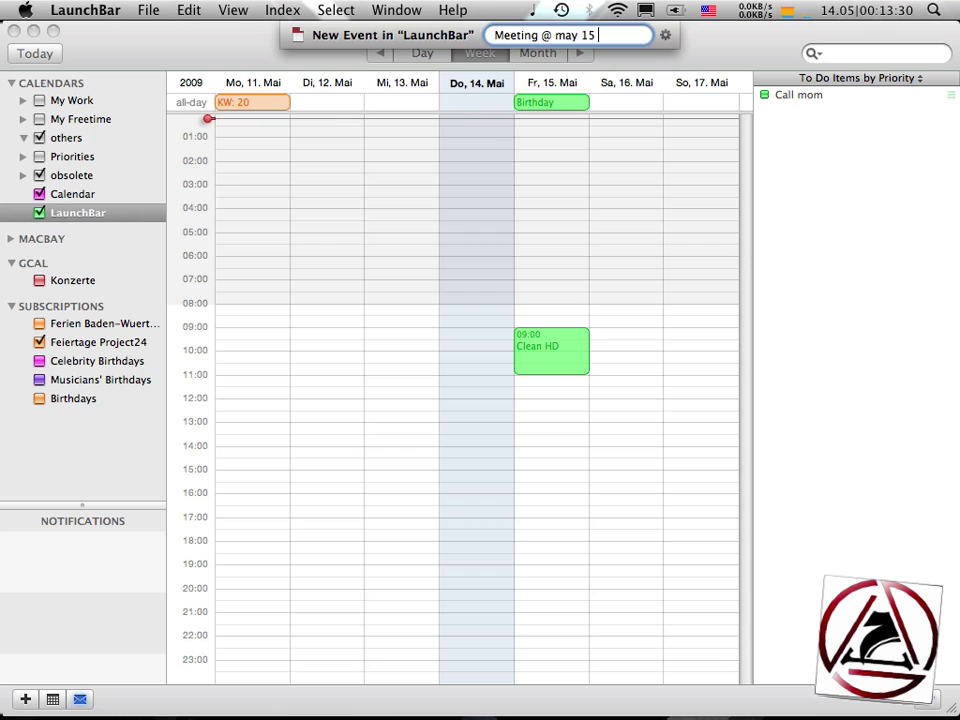
type(" 11.00-15.")
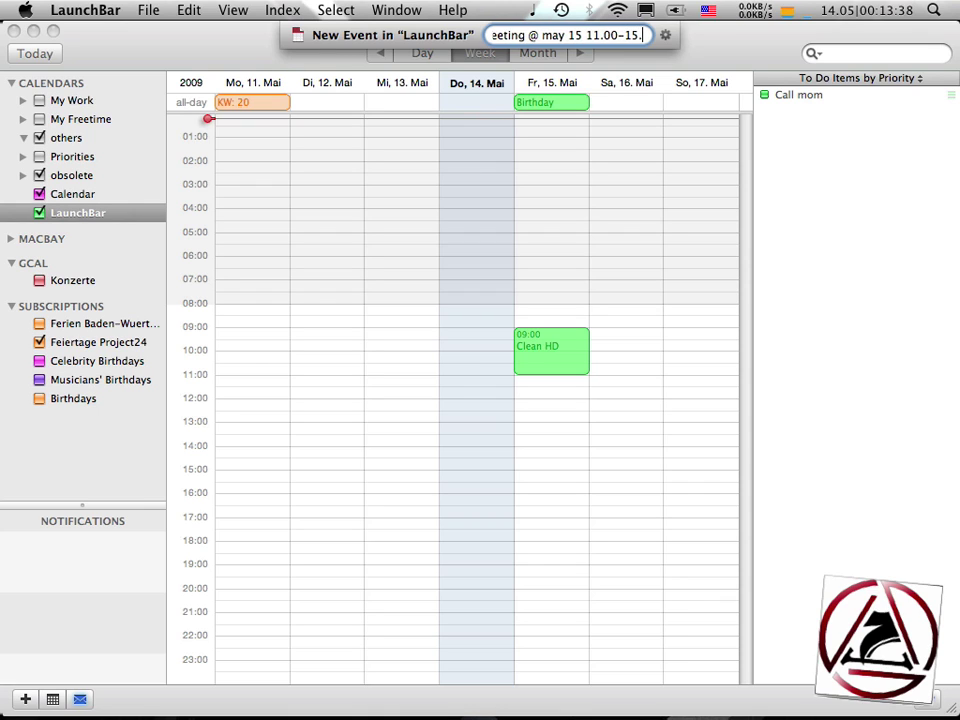
type("00")
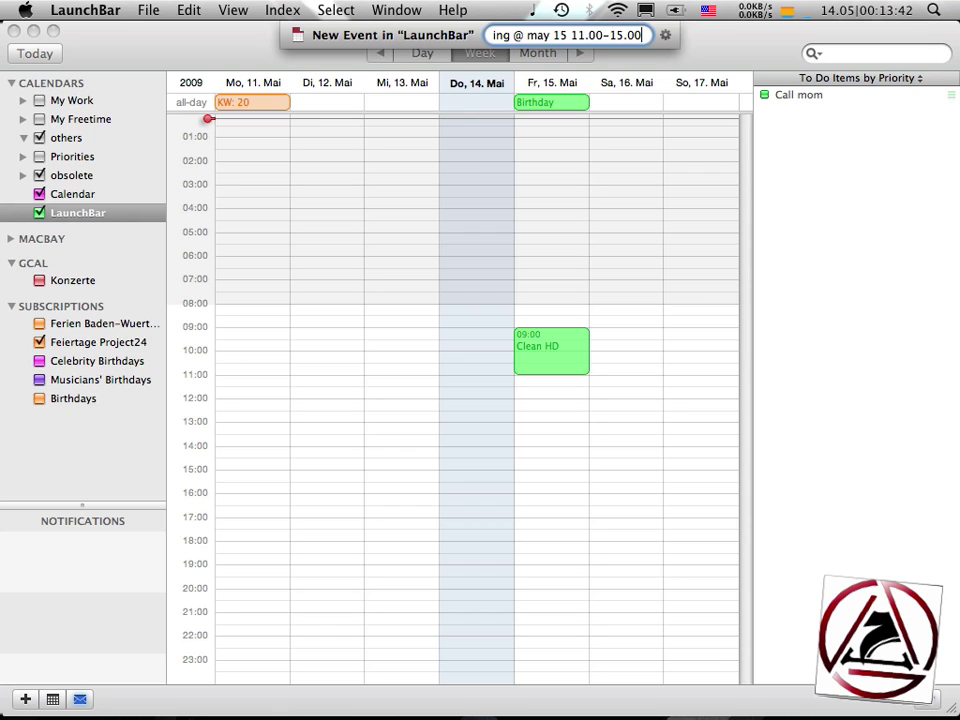
Rewrite the date 'may 15' as '05.15' and create the Meeting event.
key("alt+Left")
key("alt+Left")
key("alt+Left")
key("alt+shift+Right")
key("alt+shift+Left")
key("alt+shift+Left")
type("05.")
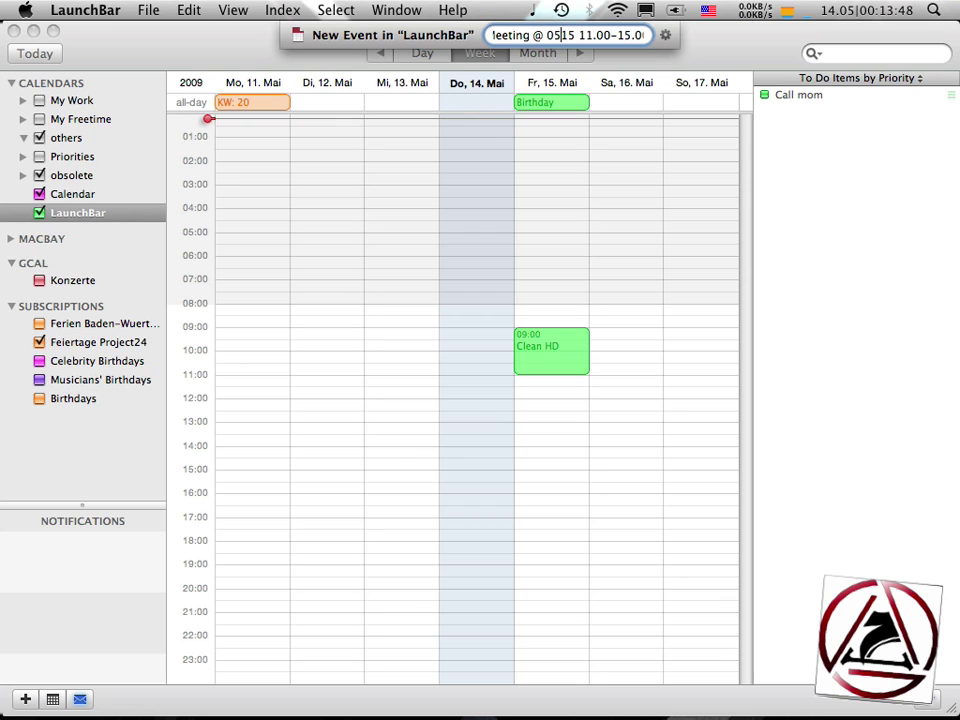
key("Left")
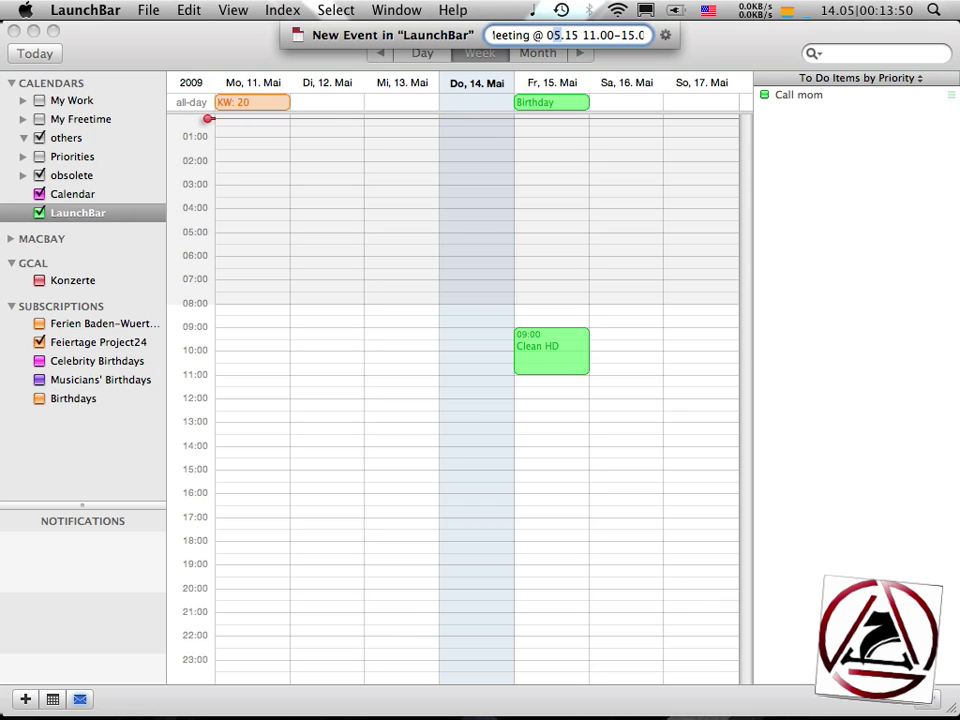
key("alt+shift+Right")
key("Left")
key("alt+shift+Left")
key("Right")
key("alt+shift+Right")
key("Return")
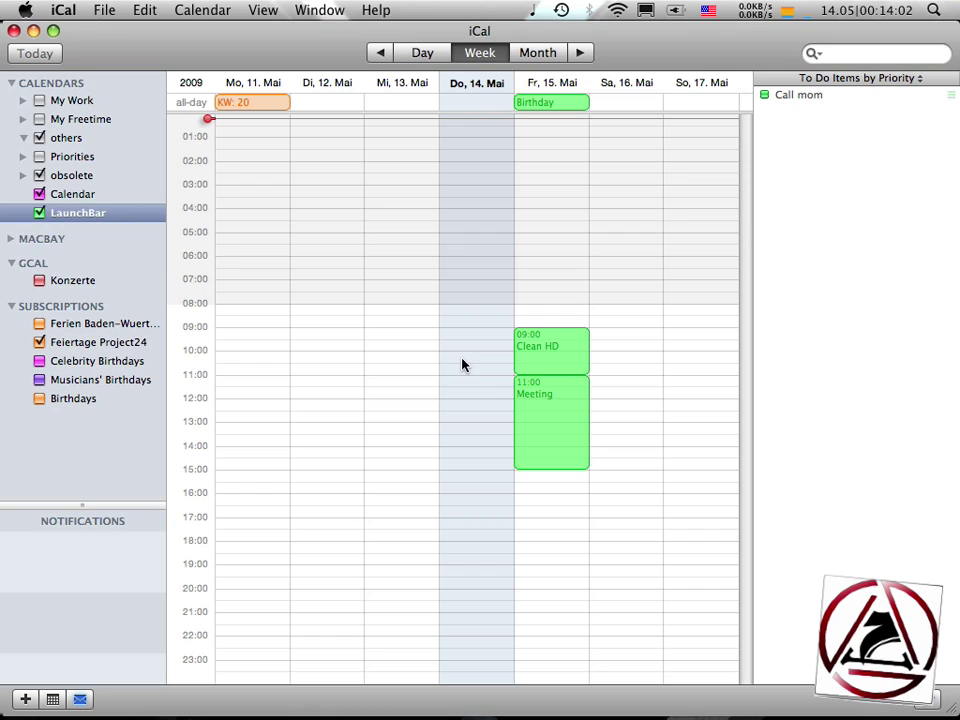
left_click(523, 417)
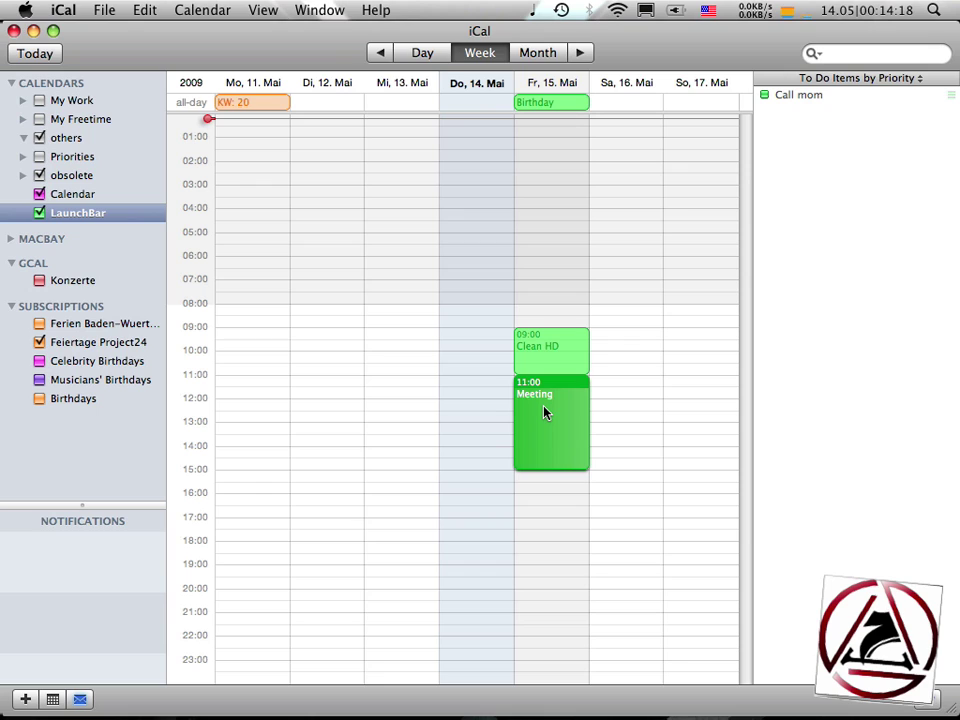
key("super+space")
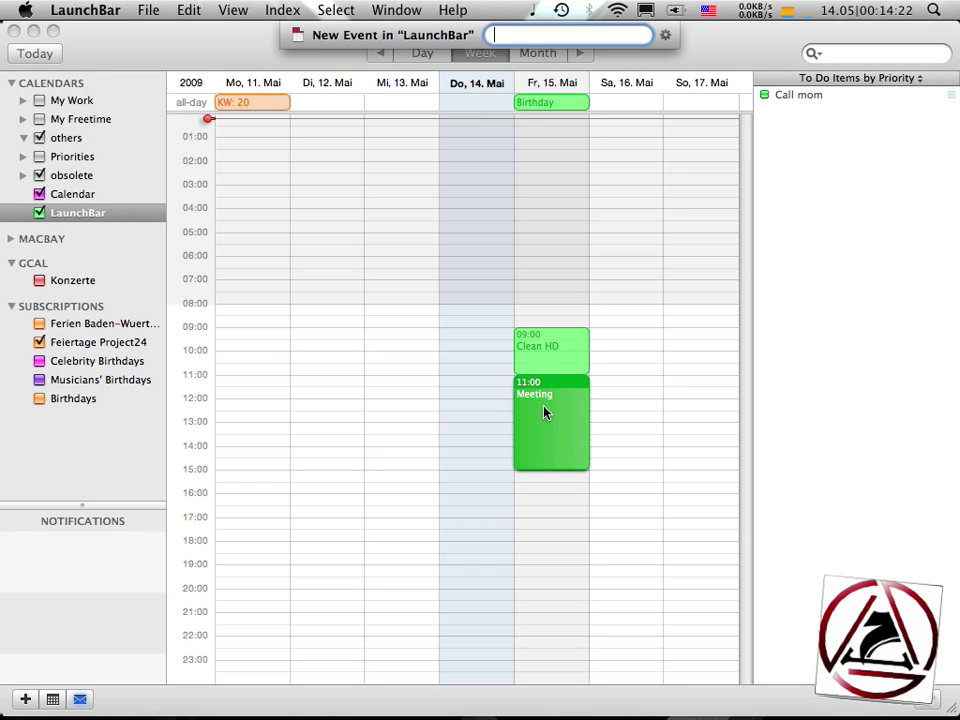
left_click(545, 412)
double_click(545, 412)
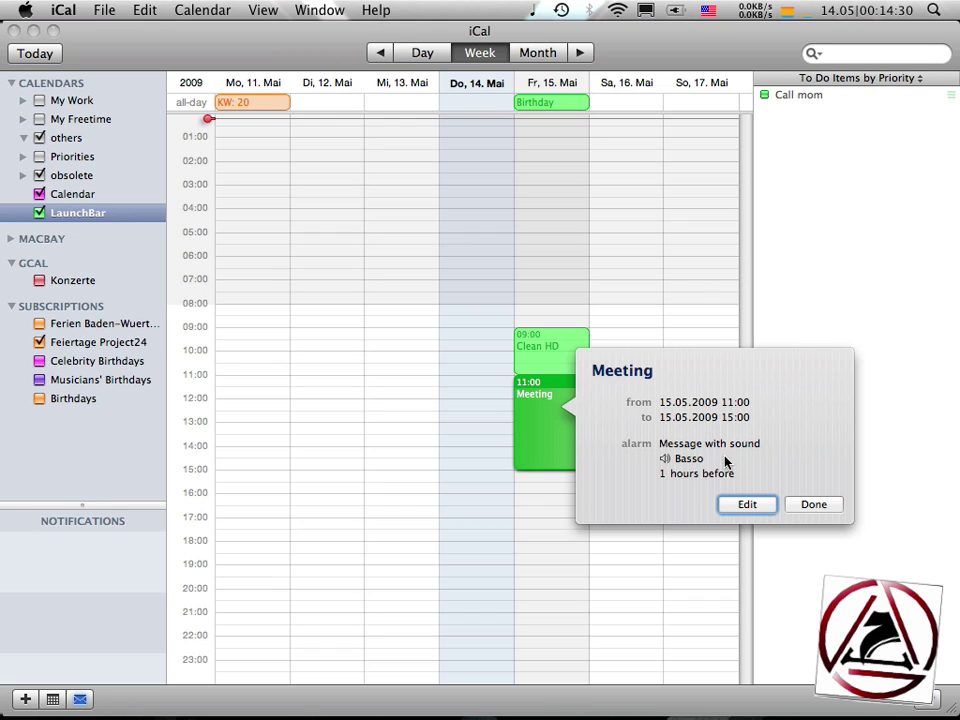
left_click(805, 504)
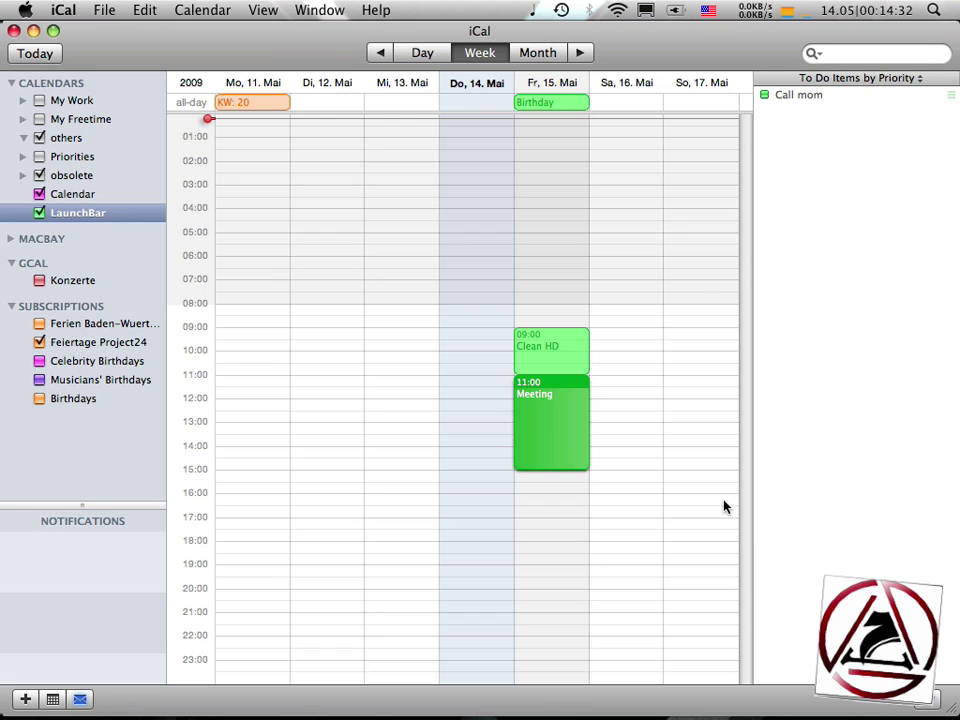
Enter 'Conference @ today 15m!' as a new LaunchBar calendar event.
key("super+space")
key("space")
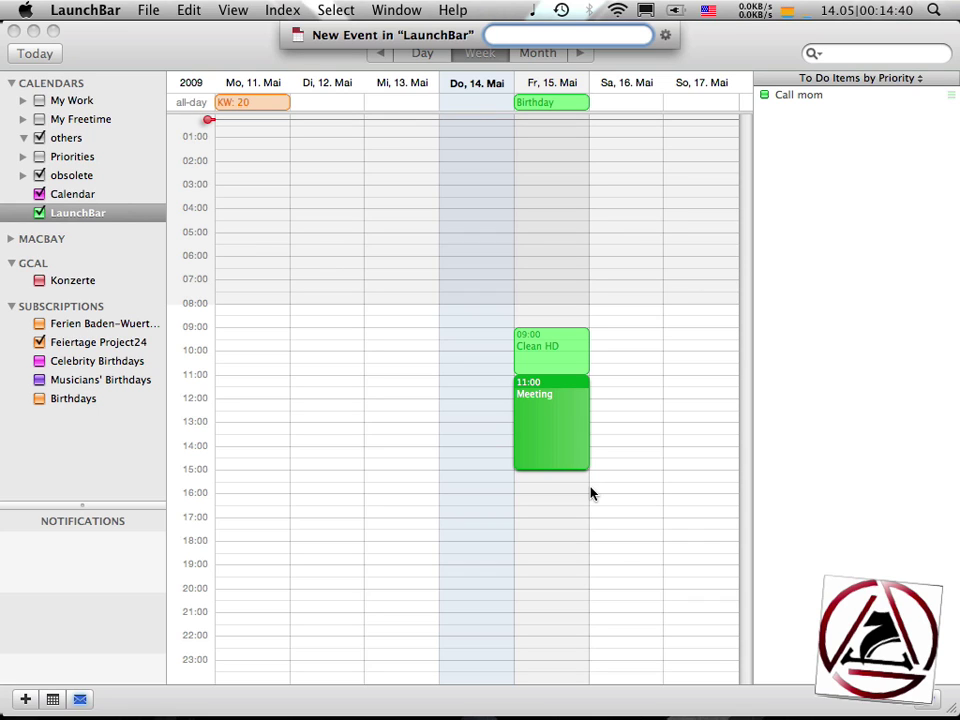
type("Conference @ today")
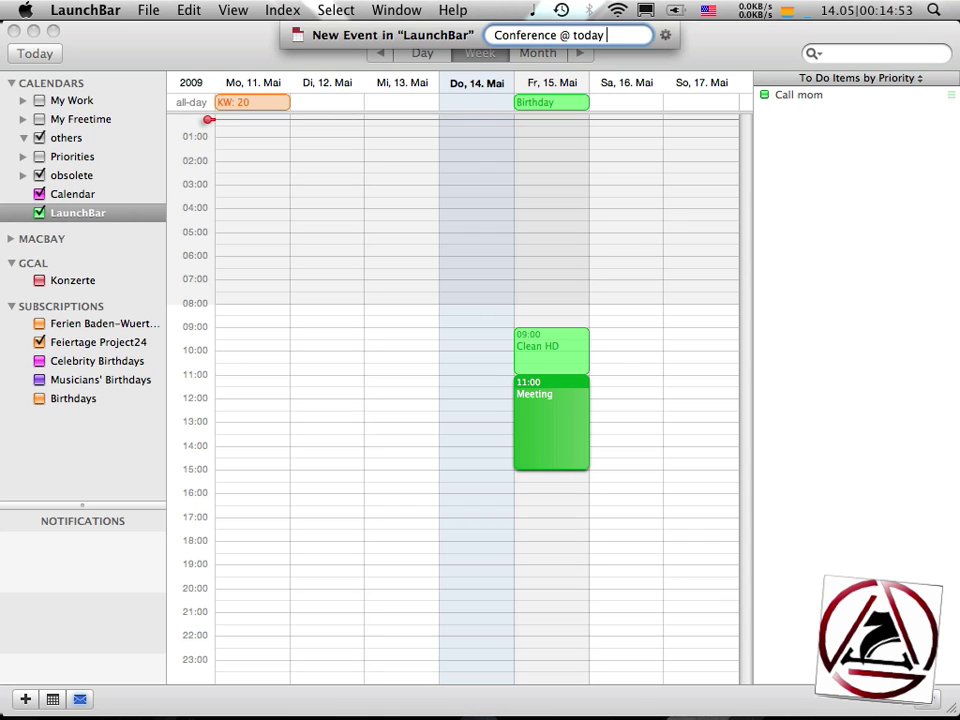
type(" 15m")
key("BackSpace")
type("!")
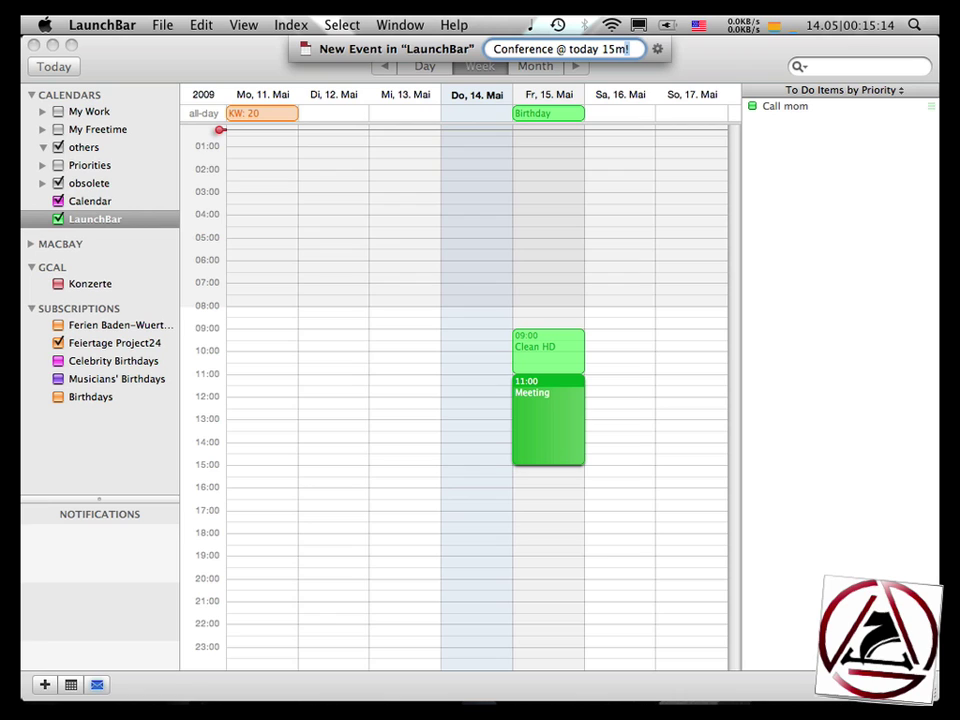
Create the Conference event and review its all-day alarm details.
key("Return")
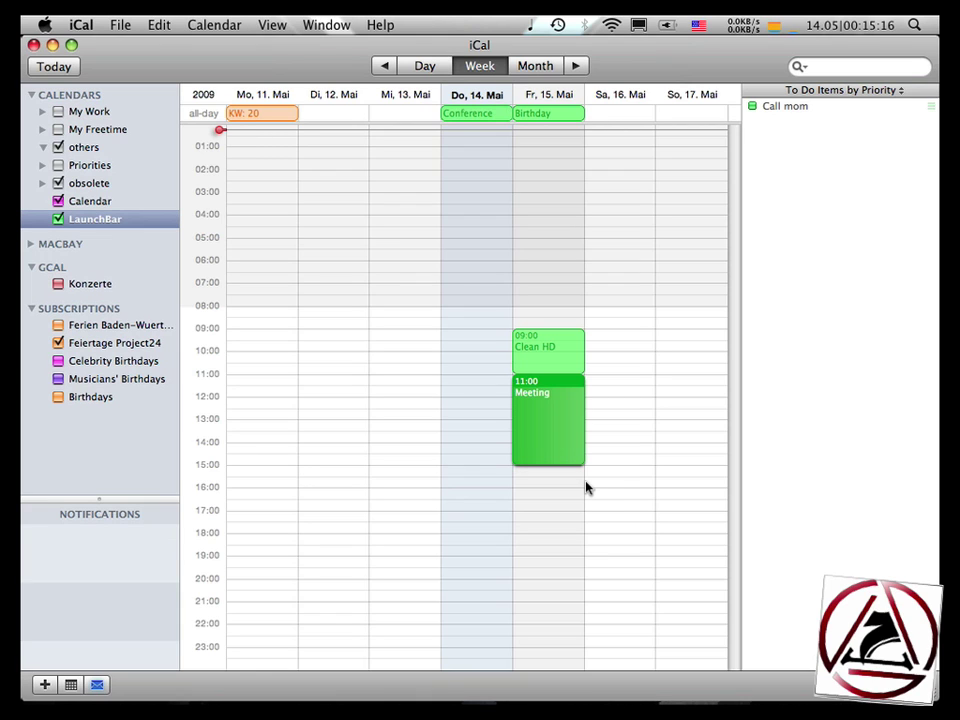
left_click(469, 115)
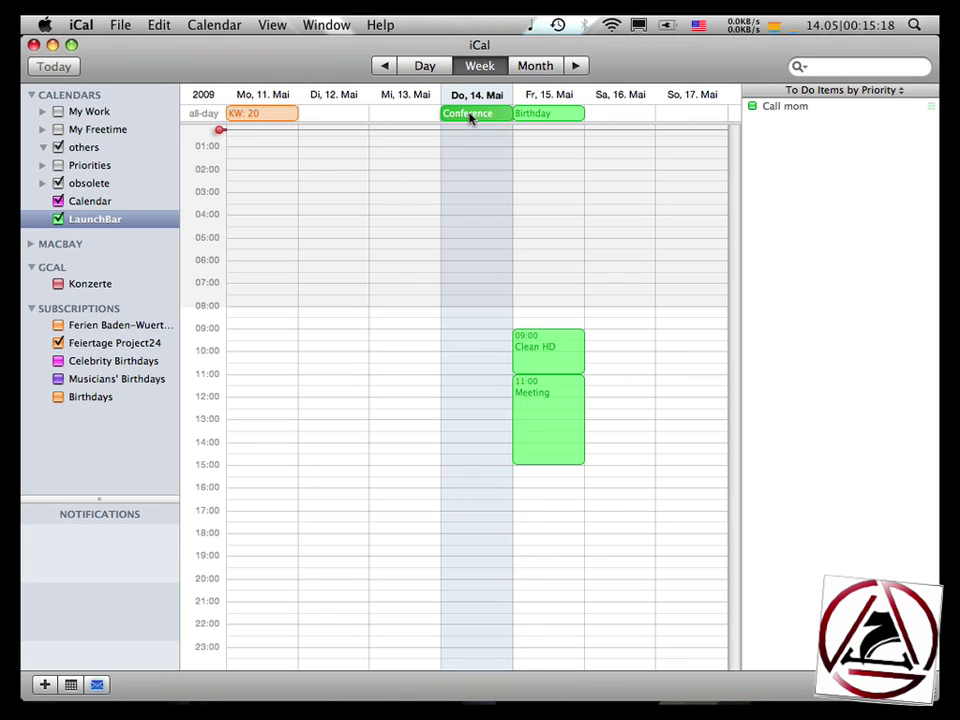
key("super+i")
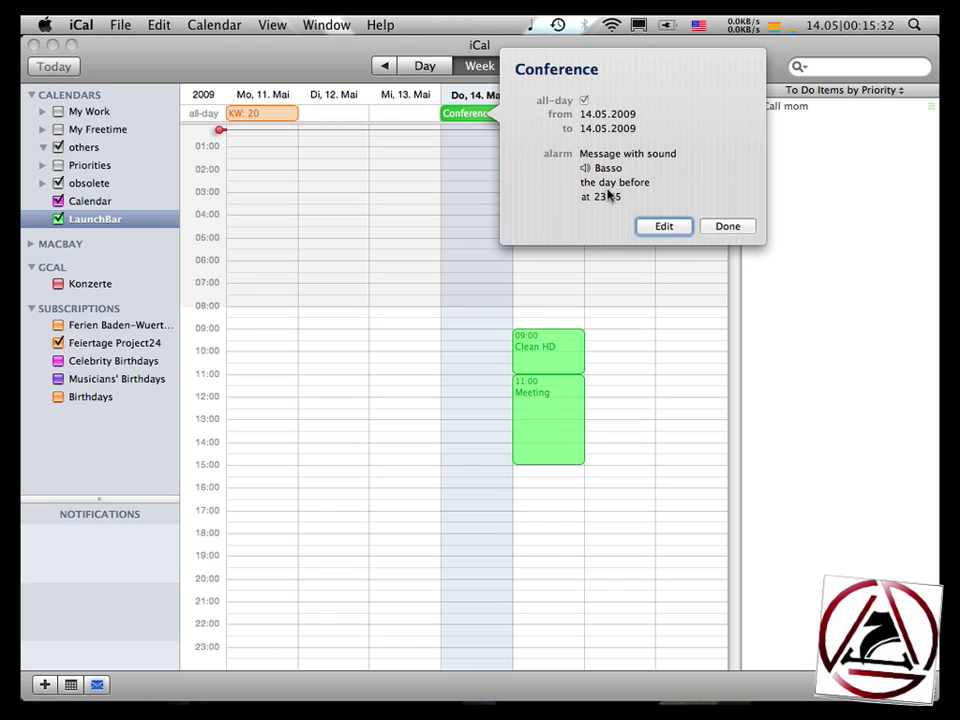
left_click(727, 227)
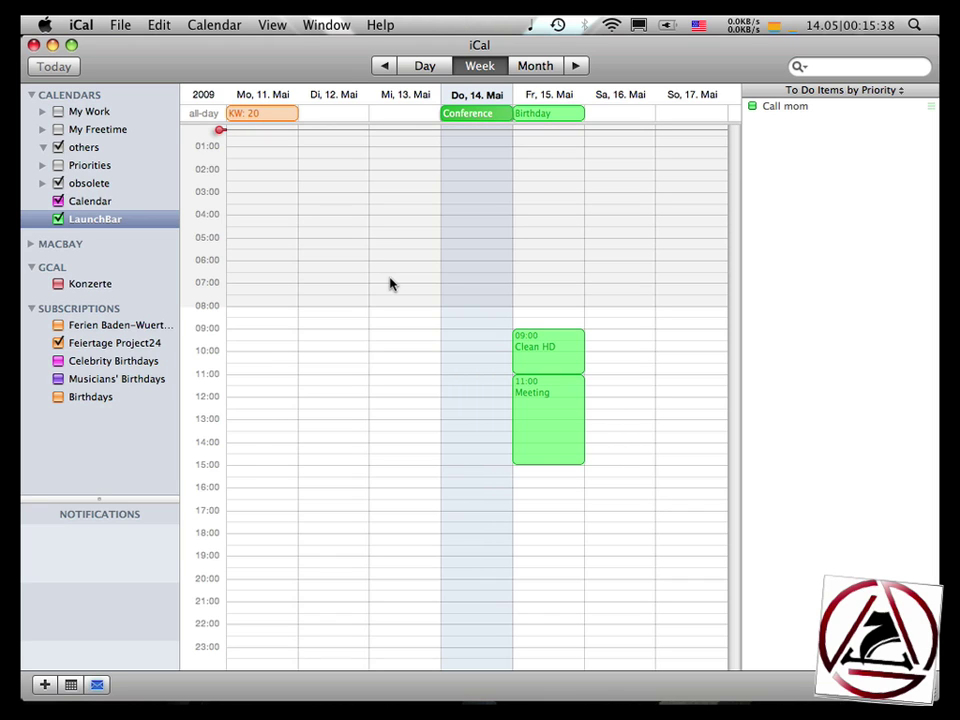
key("super+space")
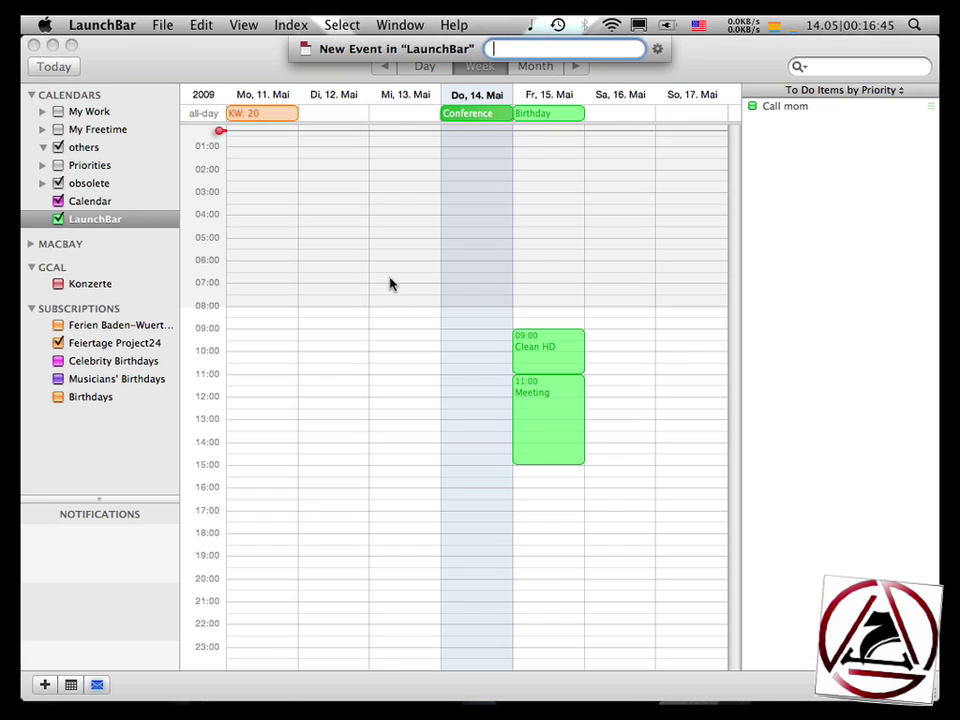
Add a to-do 'Call dad > 05.14.5' and confirm its priority is High.
type("Cal")
type("l dad @")
key("BackSpace")
type(">")
type("05.")
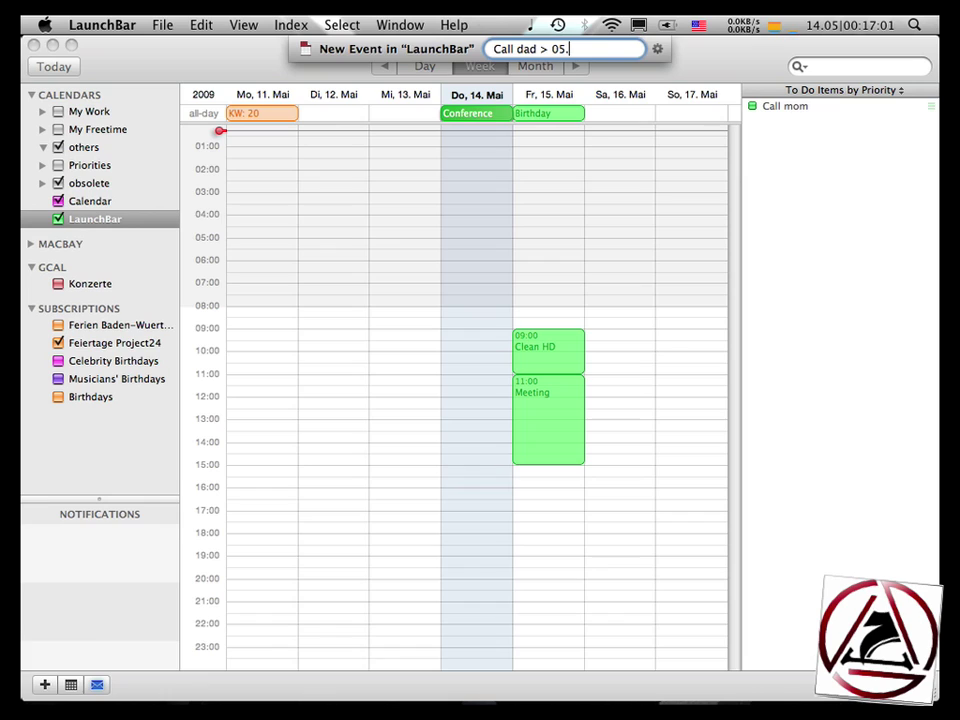
type("14")
type(".")
type("5")
key("Return")
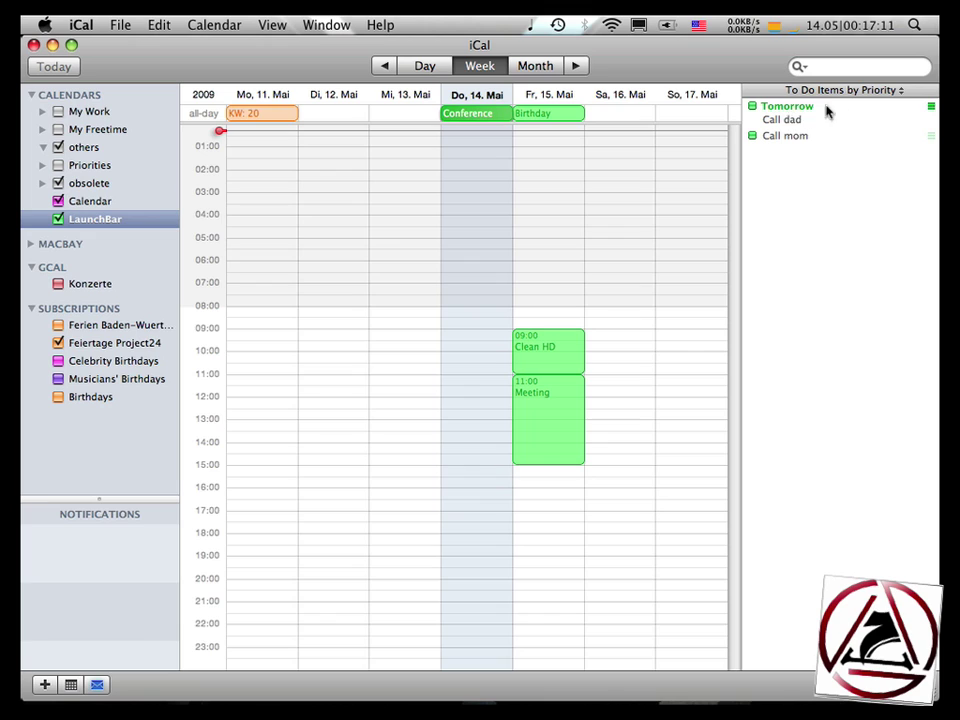
left_click(930, 107)
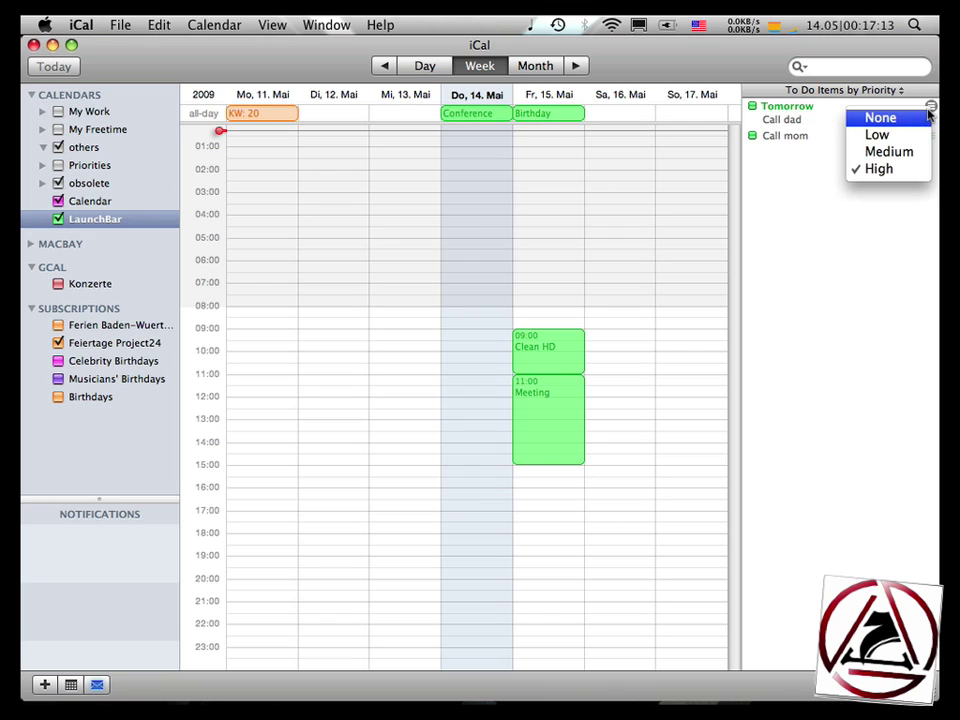
left_click(861, 193)
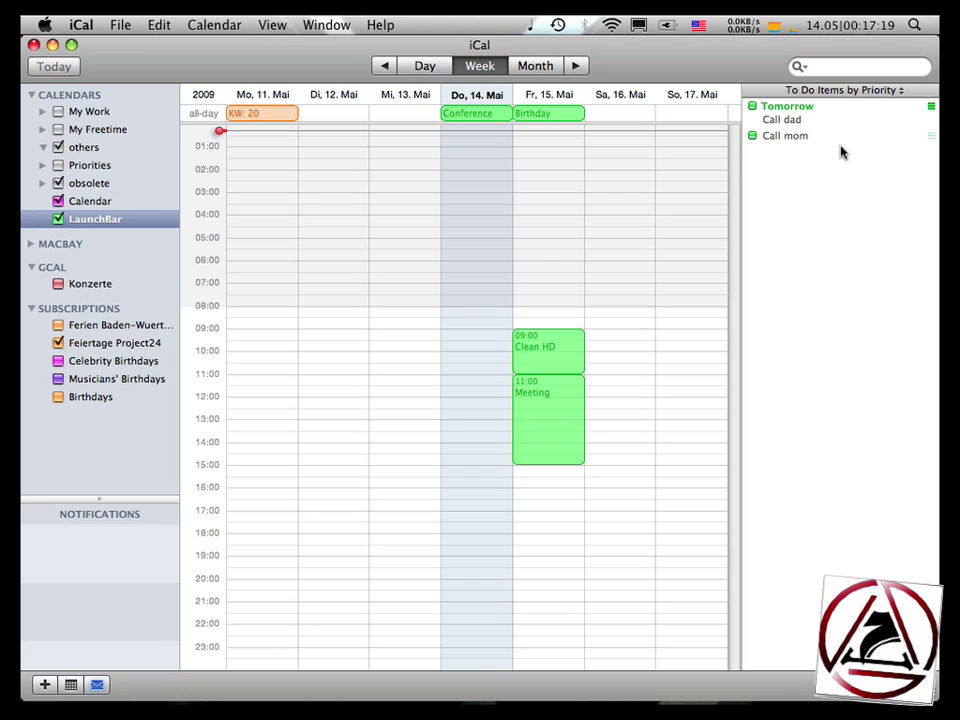
left_click(793, 110)
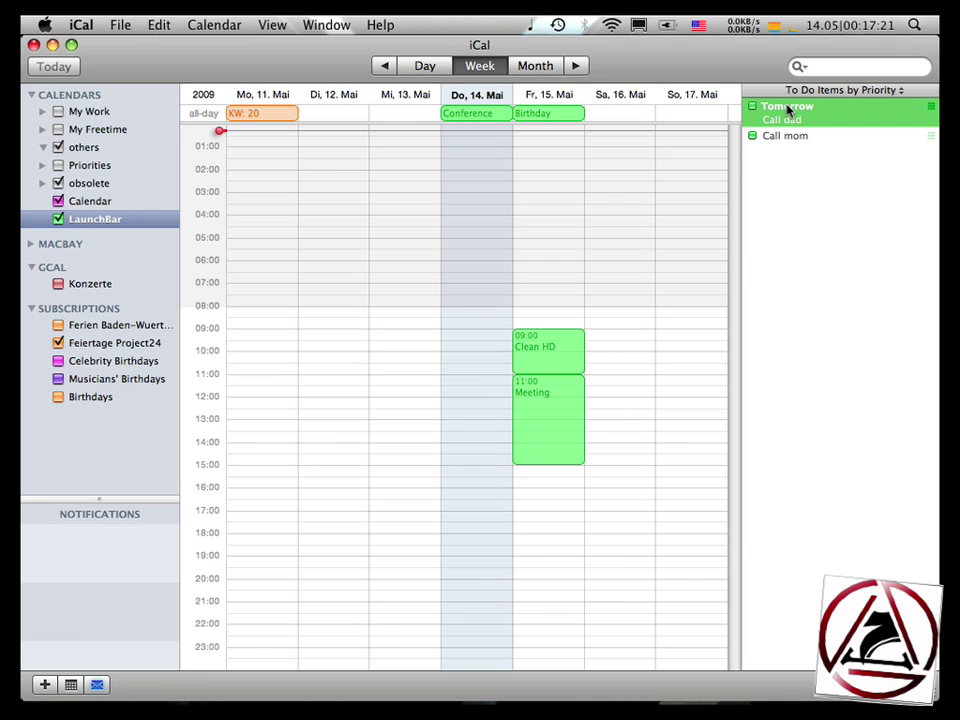
Add 'Call grandmather !!' as a to-do and confirm its Medium priority.
key("super+space")
key("space")
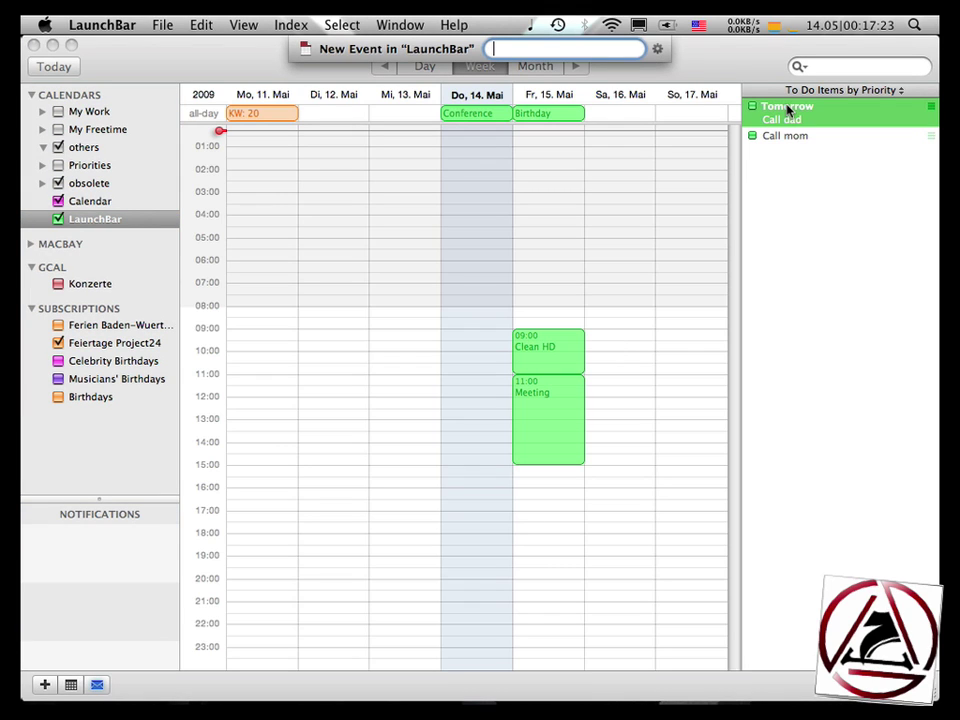
type("Call grandmather !!")
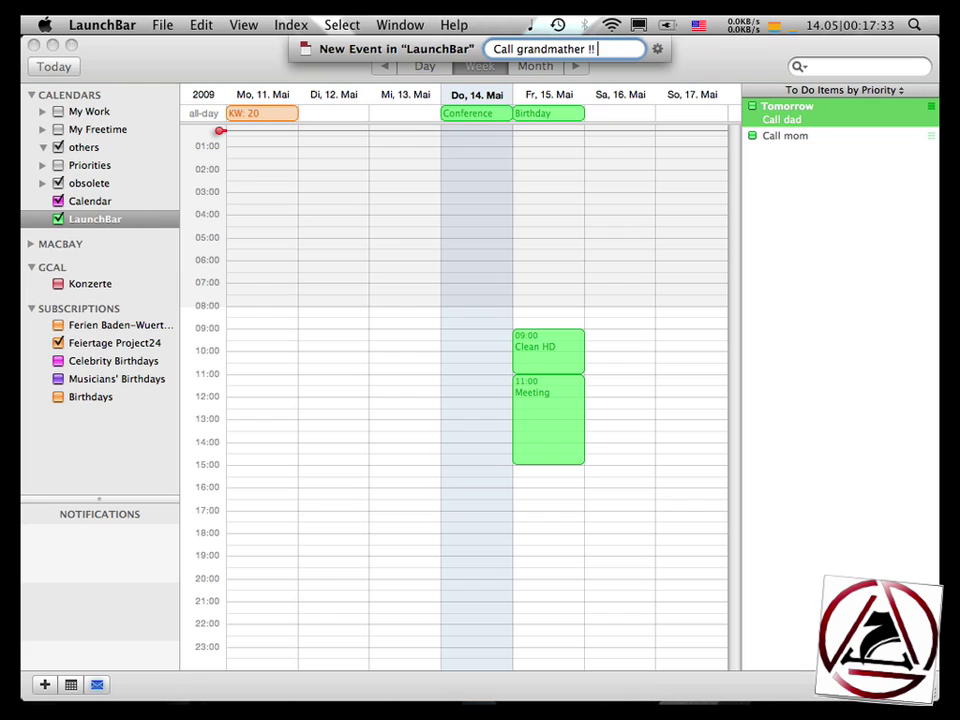
key("Return")
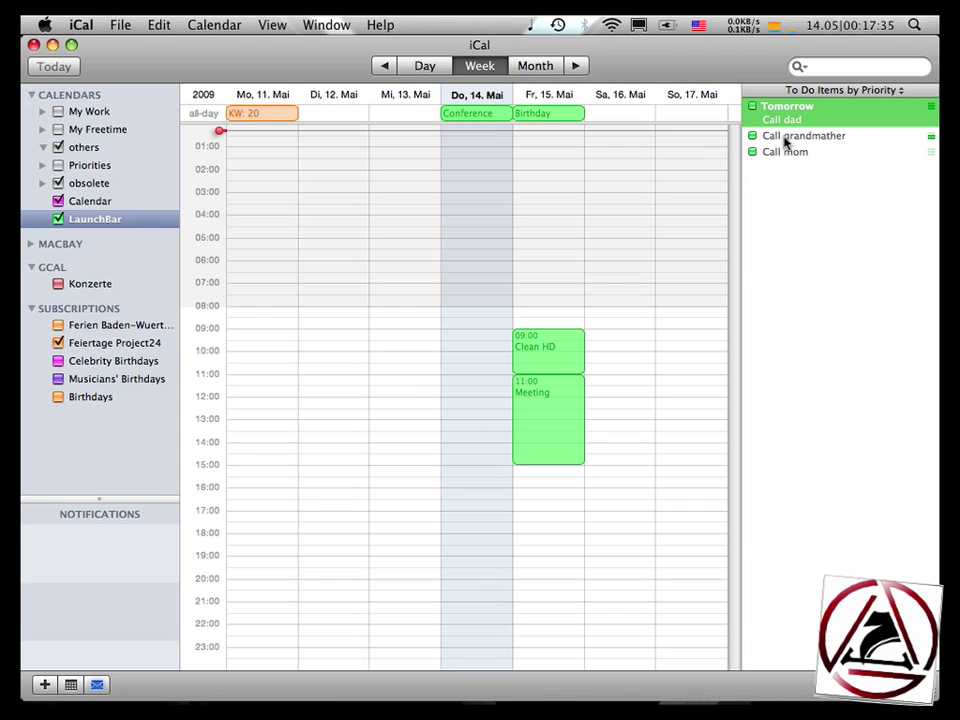
left_click(820, 136)
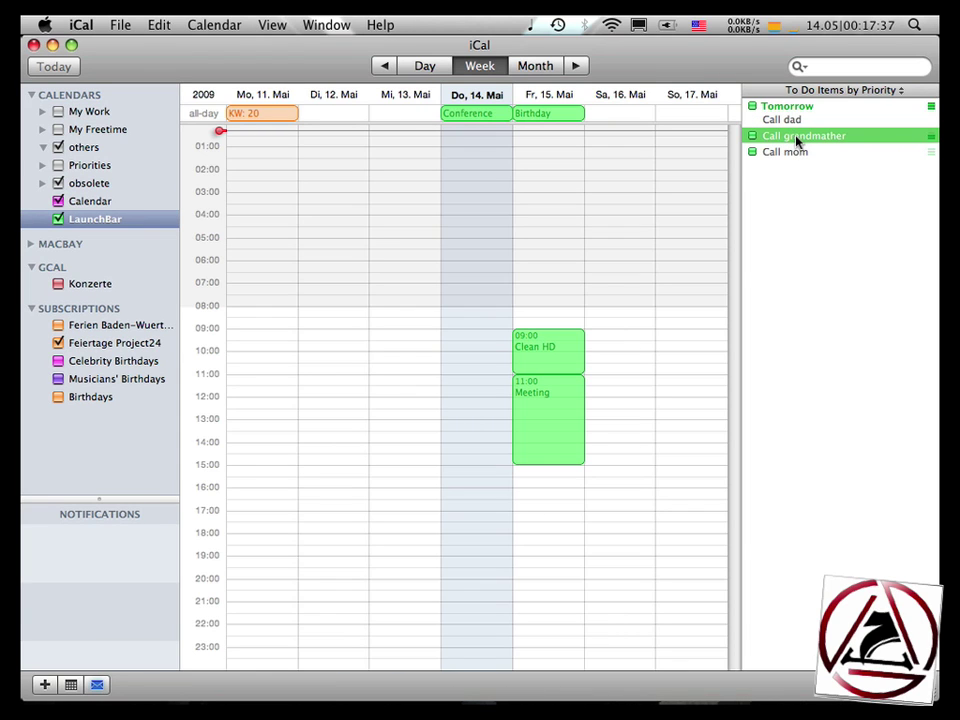
left_click(933, 140)
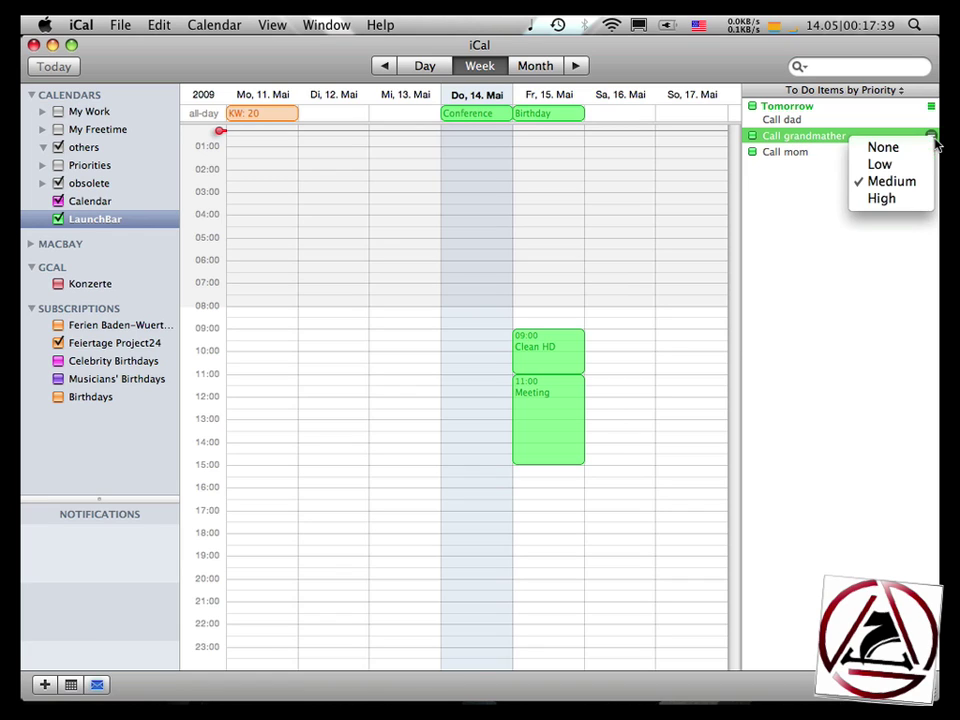
left_click(804, 185)
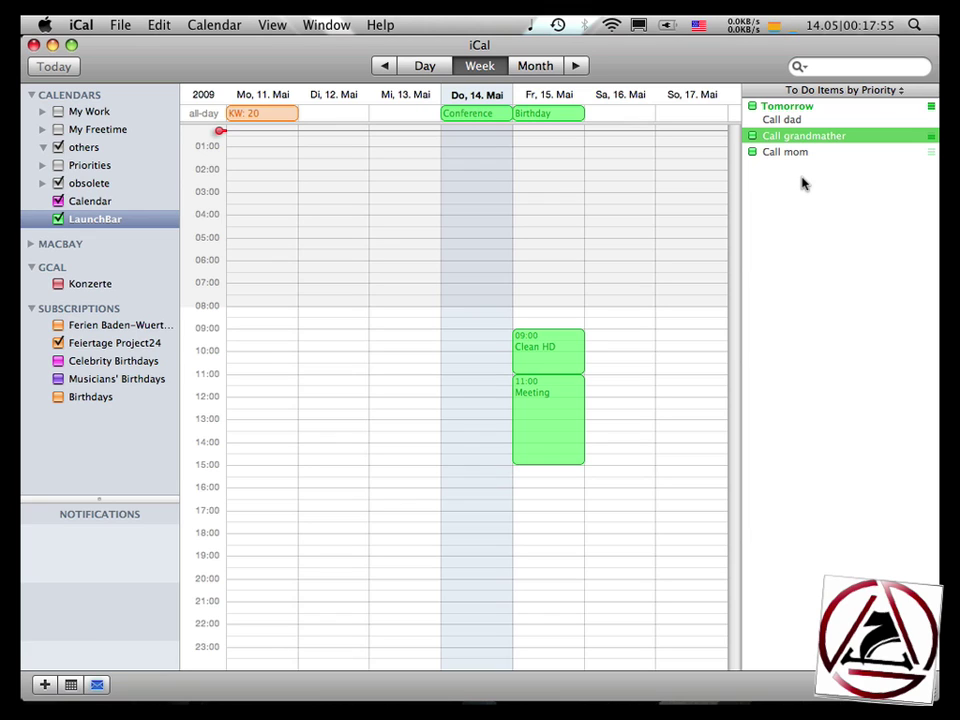
key("super")
key("super")
key("space")
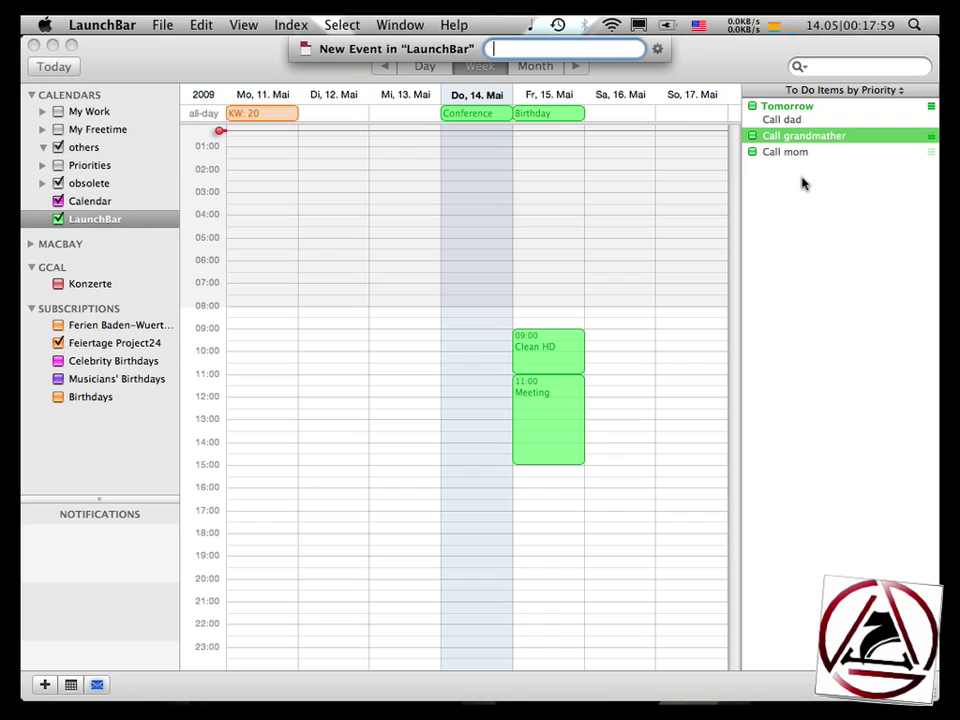
type("asdf >")
key("Left")
key("Left")
key("Right")
key("Right")
key("shift+Left")
key("shift+Left")
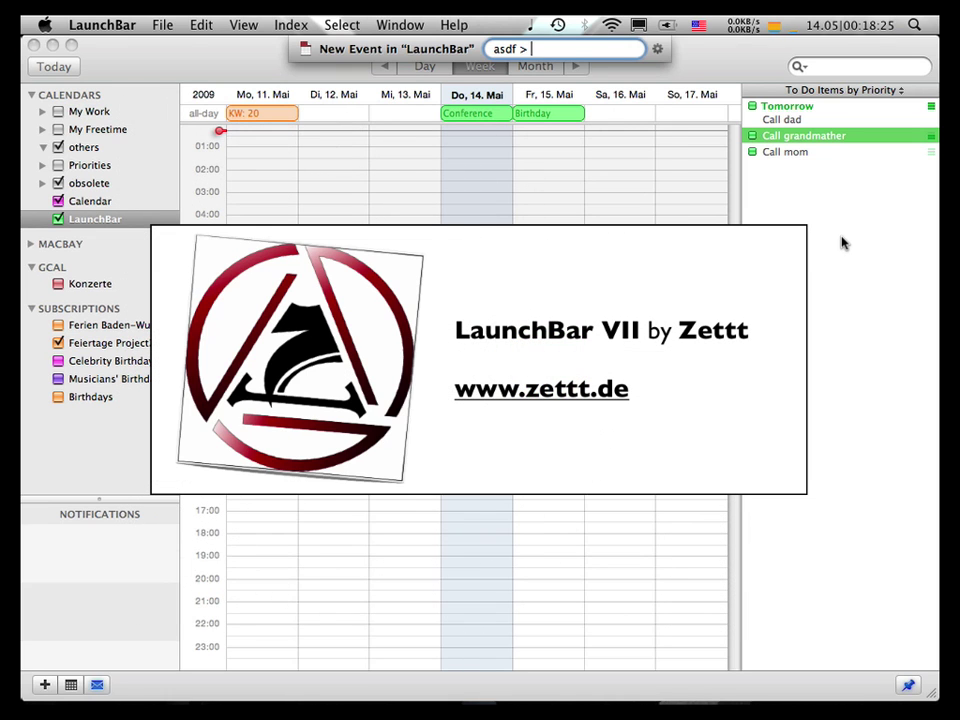
Dismiss the LaunchBar entry to reveal Safari on the LaunchBar 5 product page.
key("Escape")
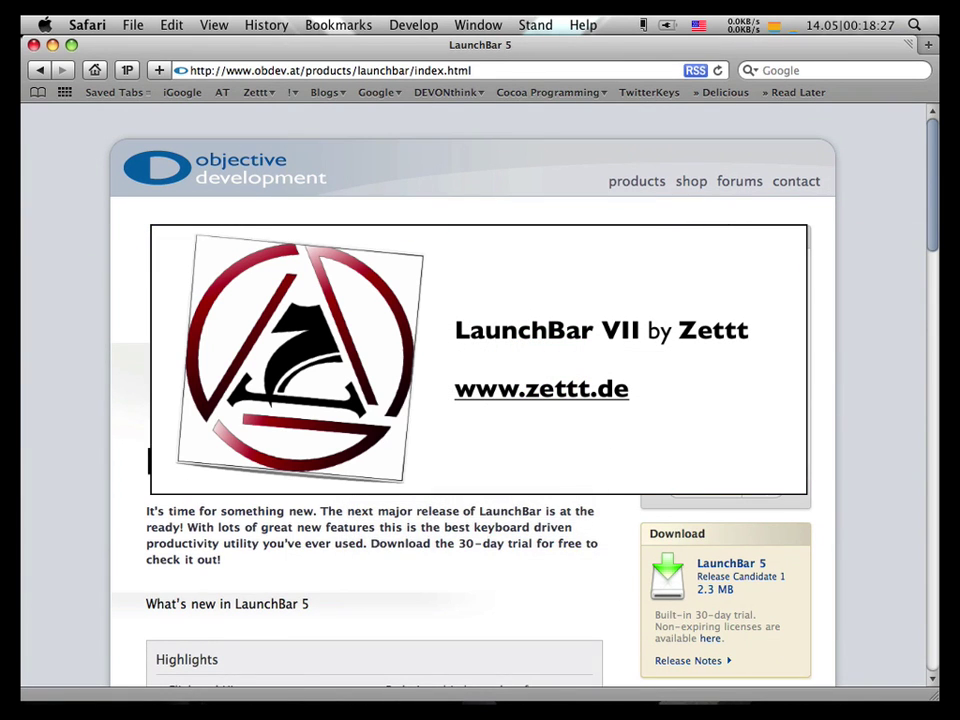